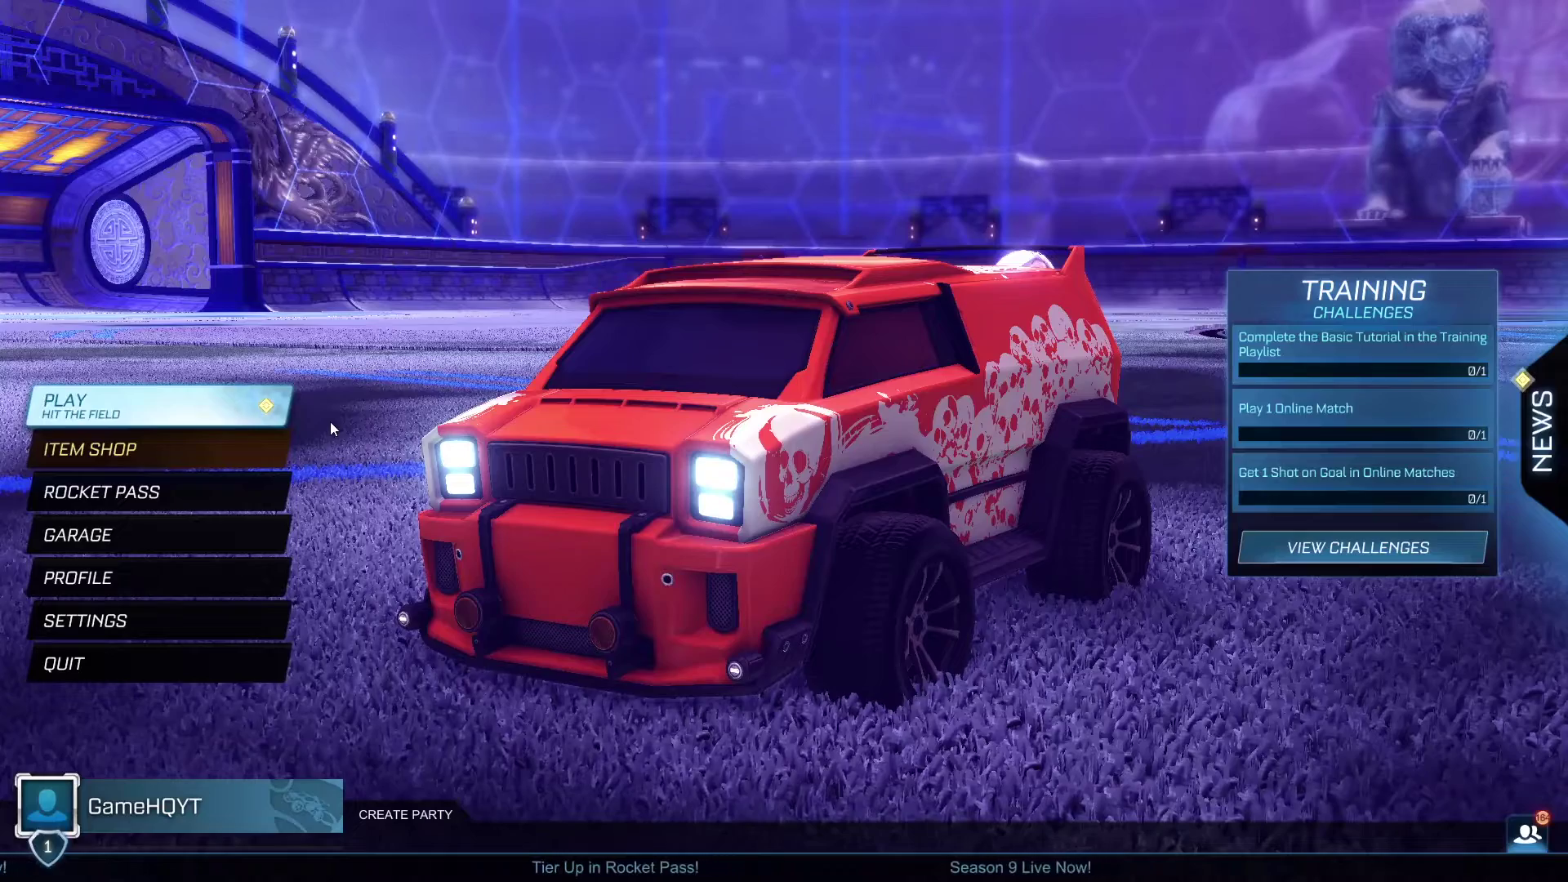
Step: Quit Rocket League and confirm leaving the game to return to the Windows desktop
click(230, 662)
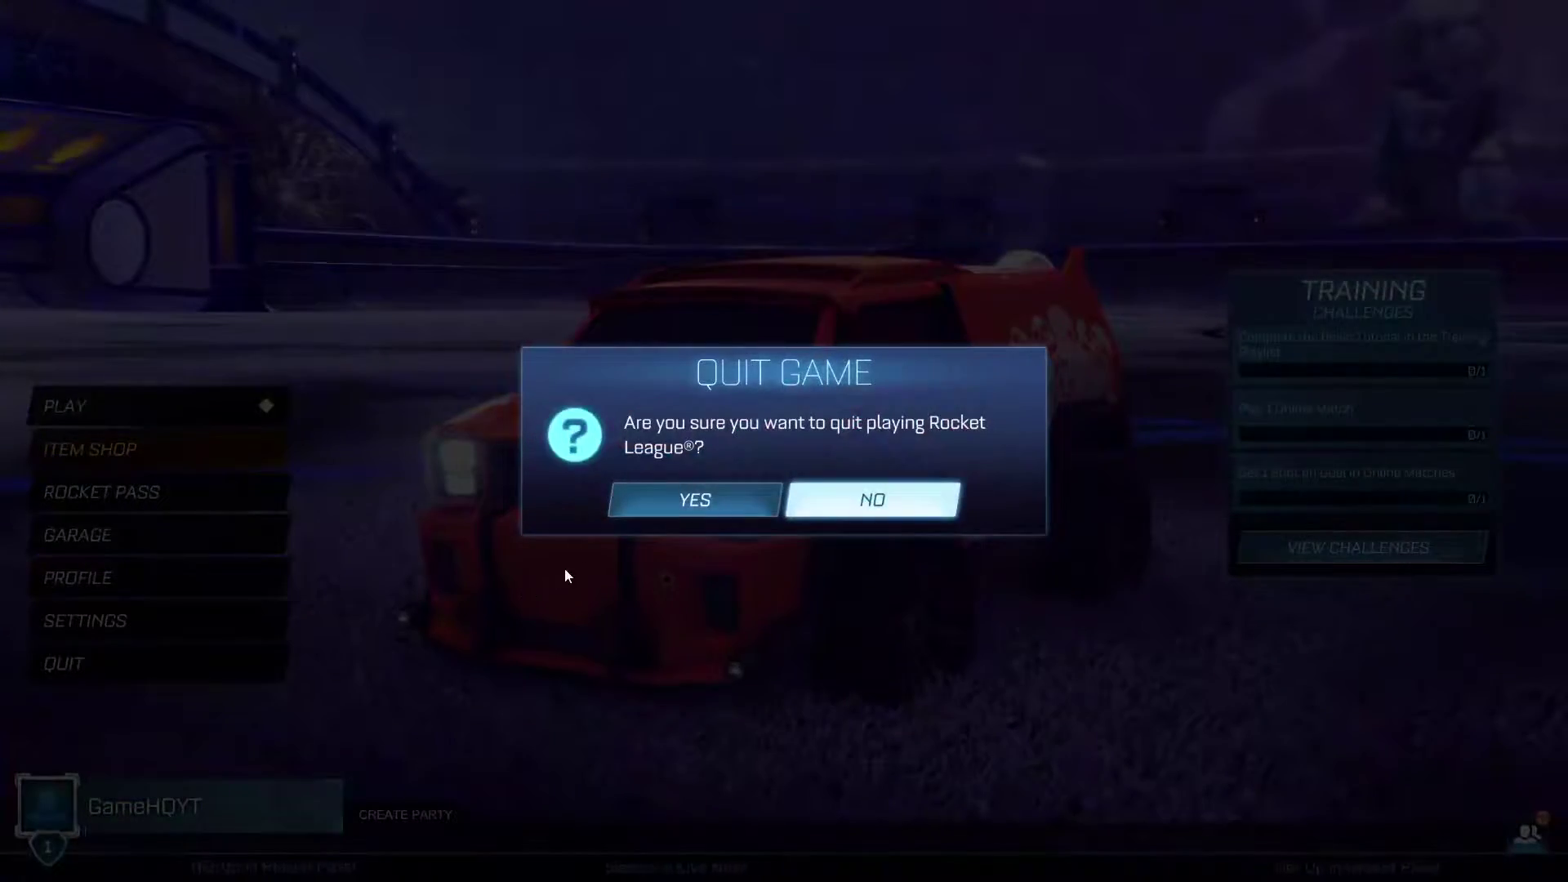
click(713, 498)
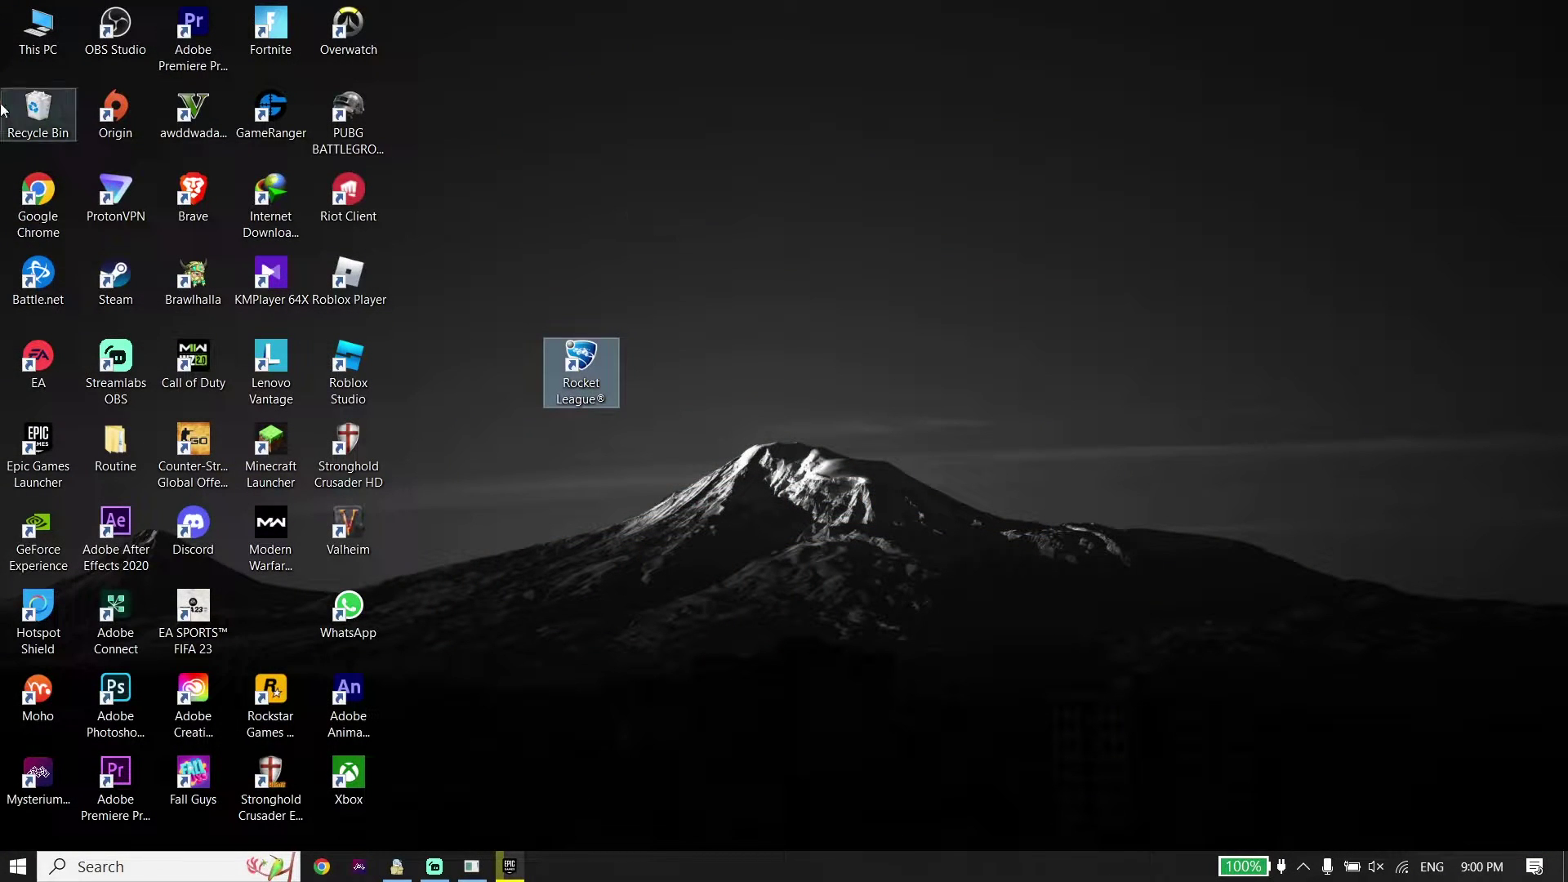
Step: Try adjusting the Windows visual effects for best performance in the advanced system settings, and close the system windows
right_click(33, 47)
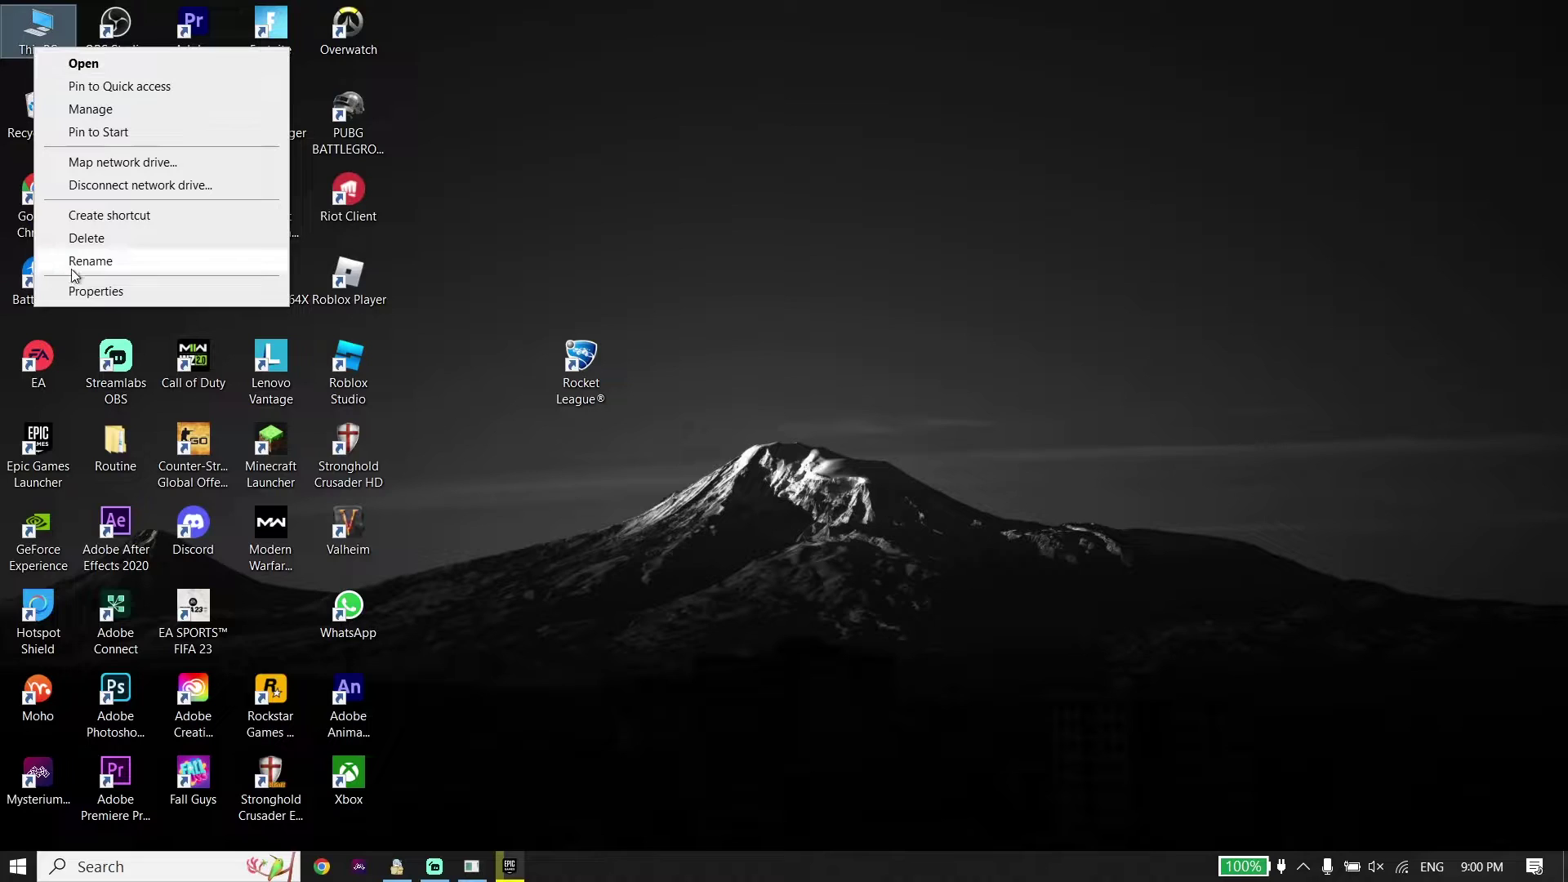
click(82, 294)
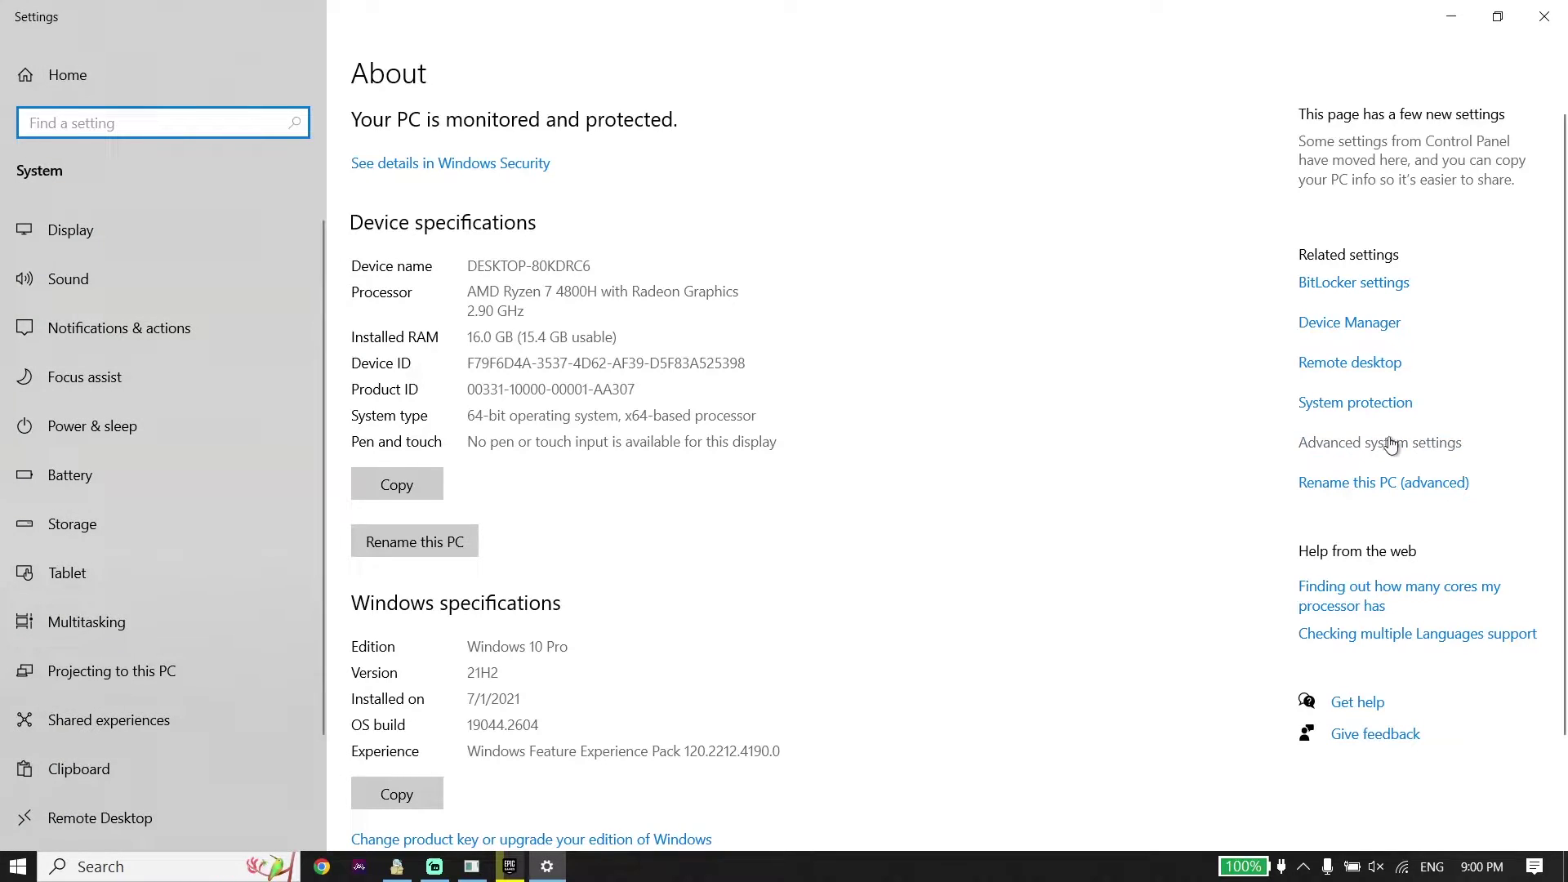
click(1421, 447)
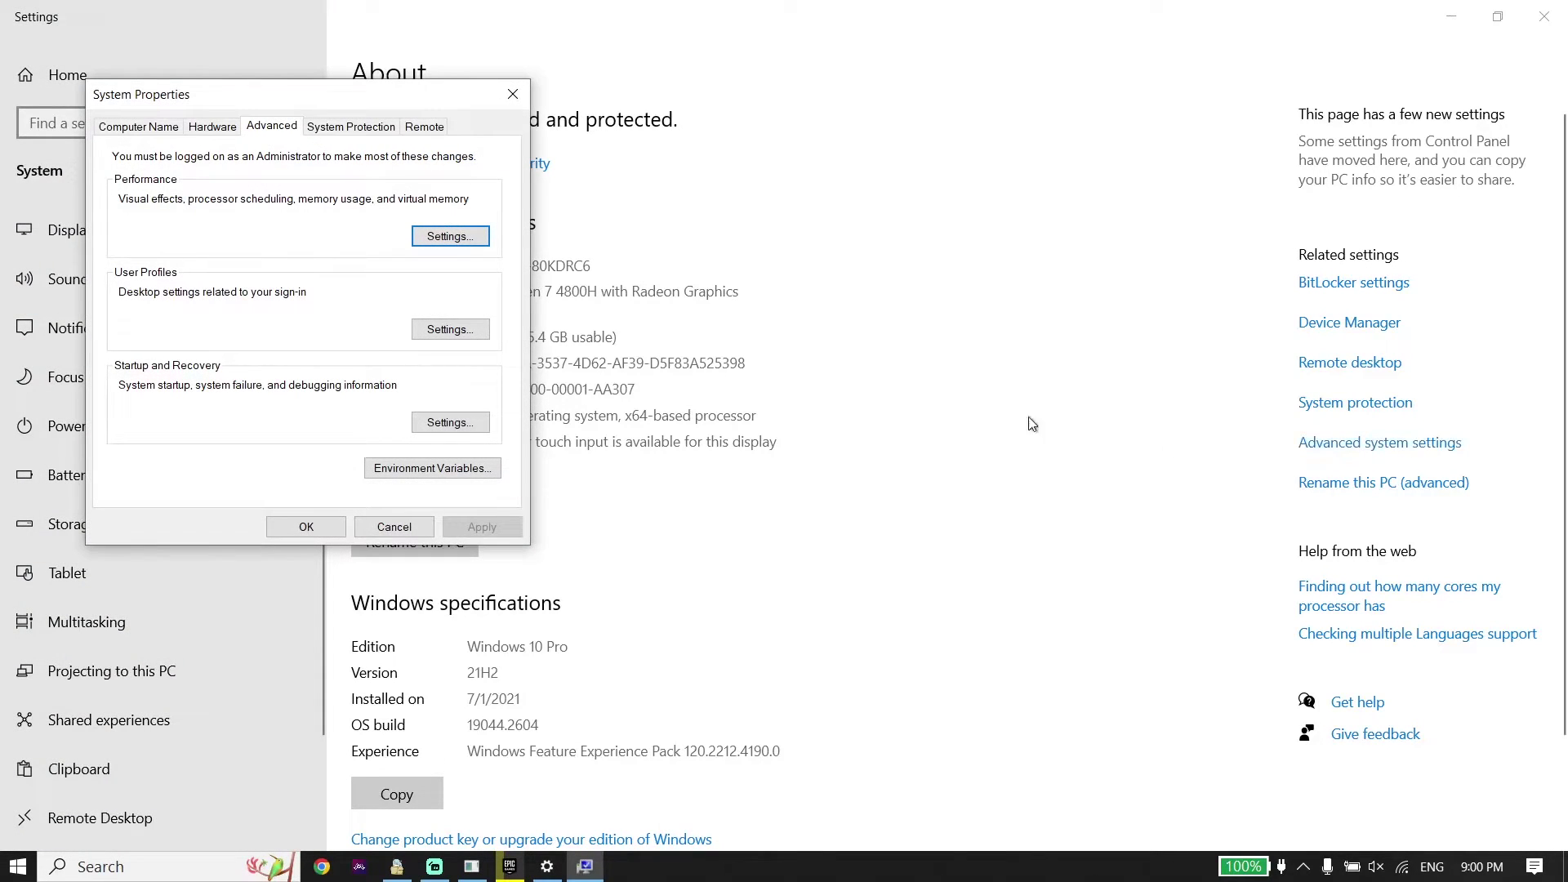
click(449, 237)
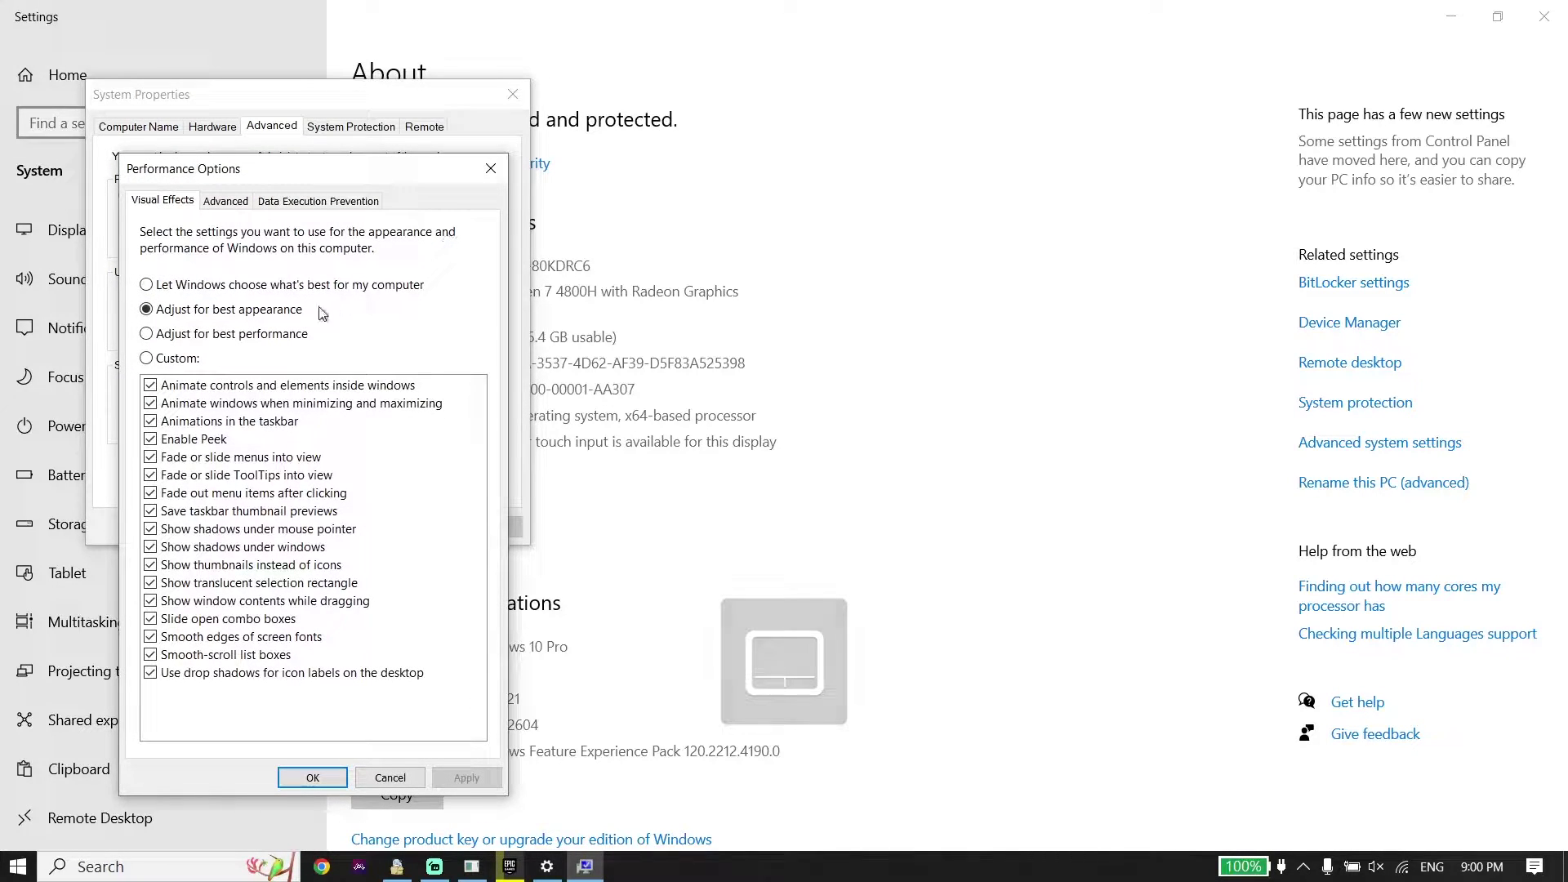
click(149, 333)
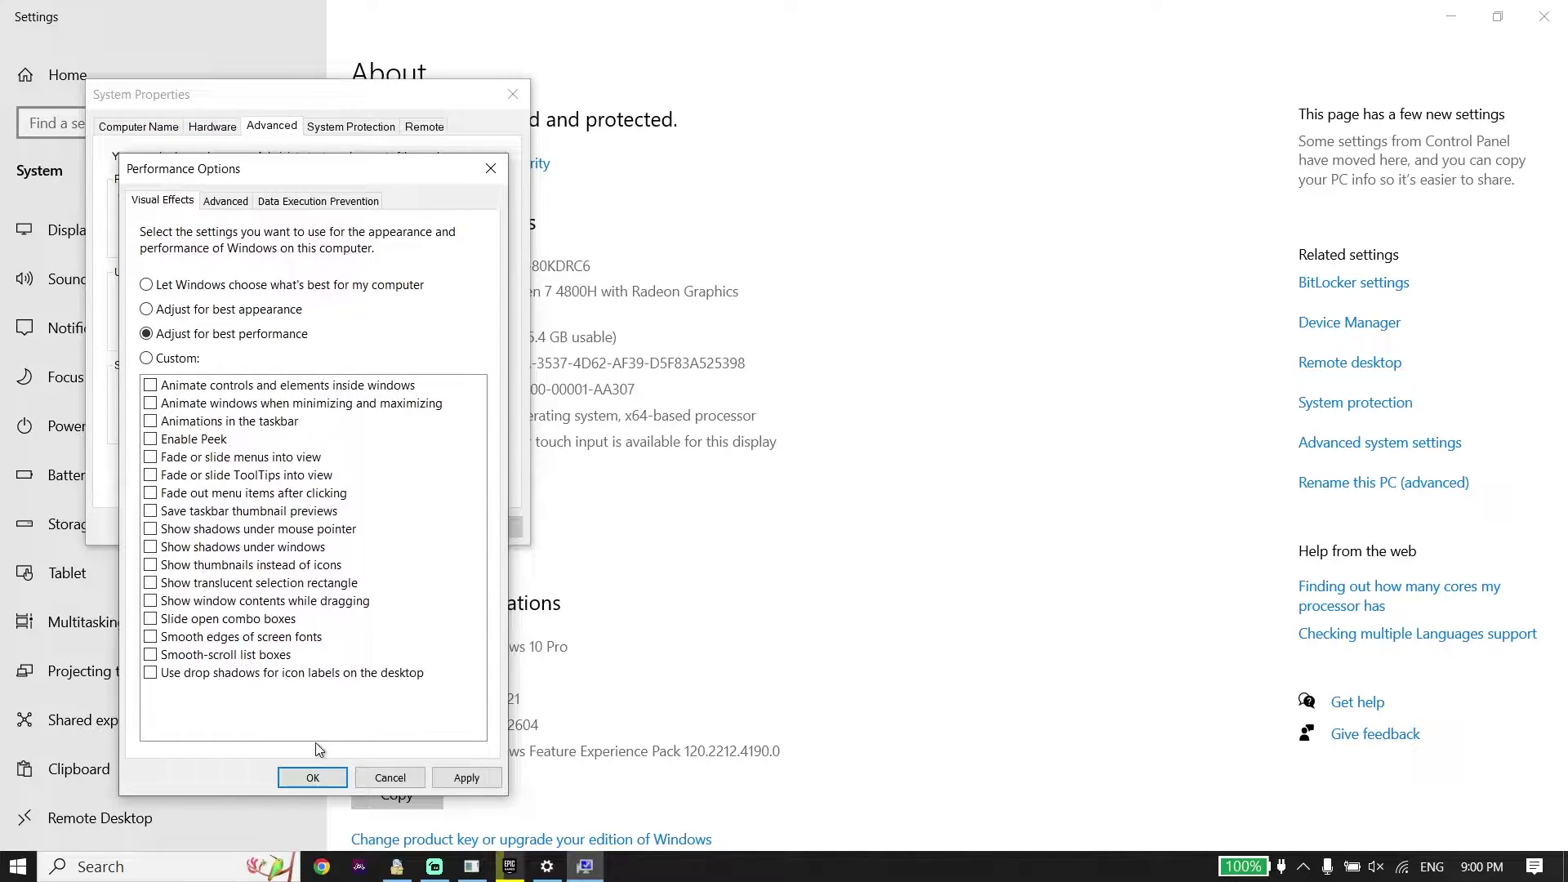
click(382, 777)
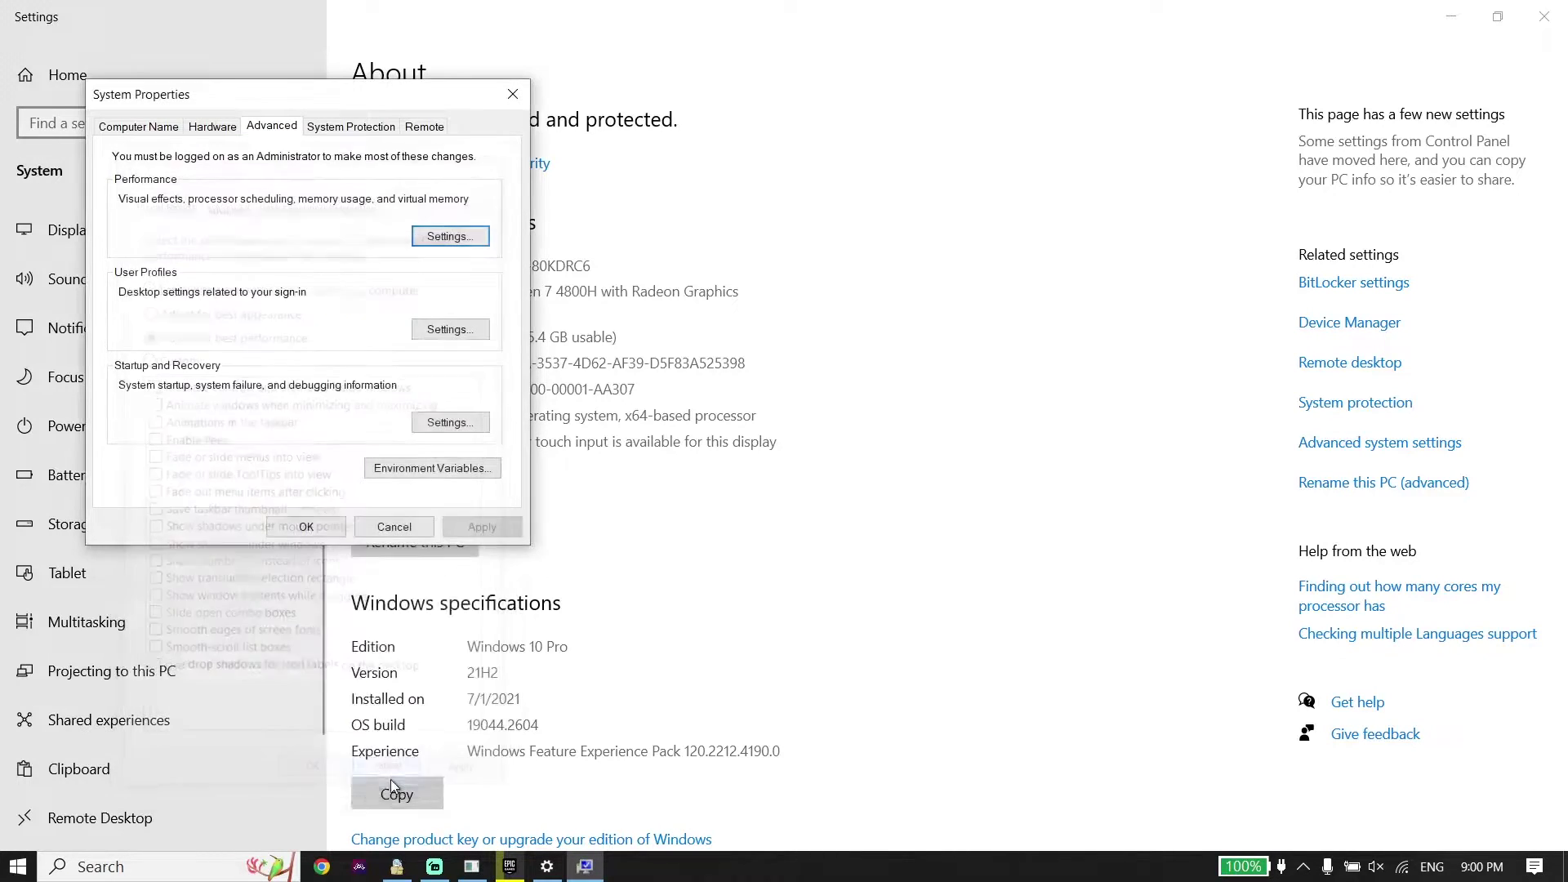
click(513, 94)
click(1543, 16)
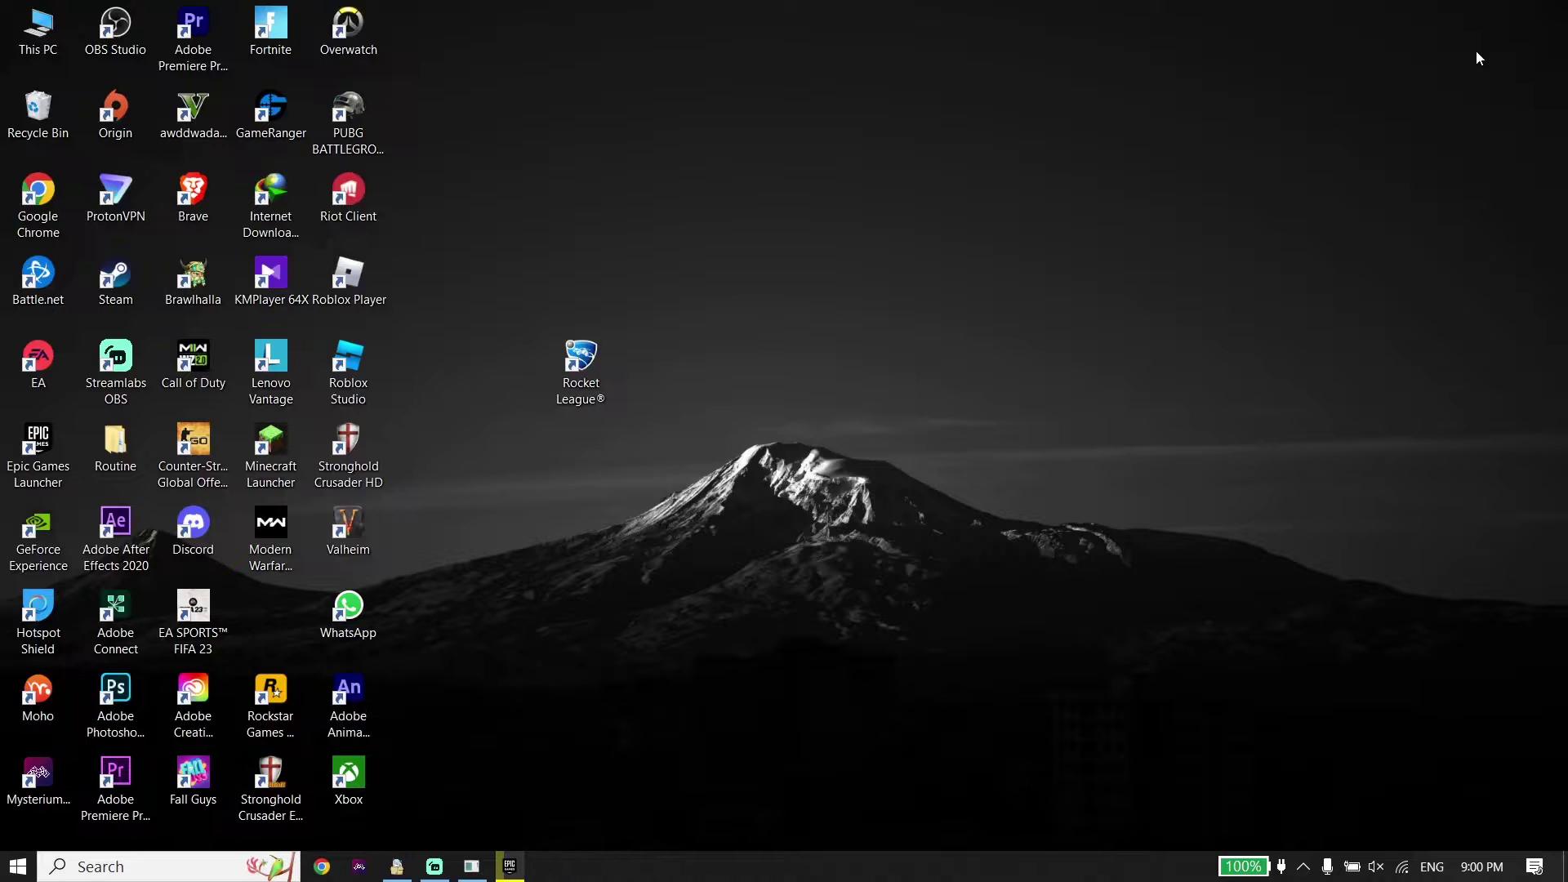
Step: End the EpicGamesLauncher task in Task Manager and close Task Manager
right_click(864, 866)
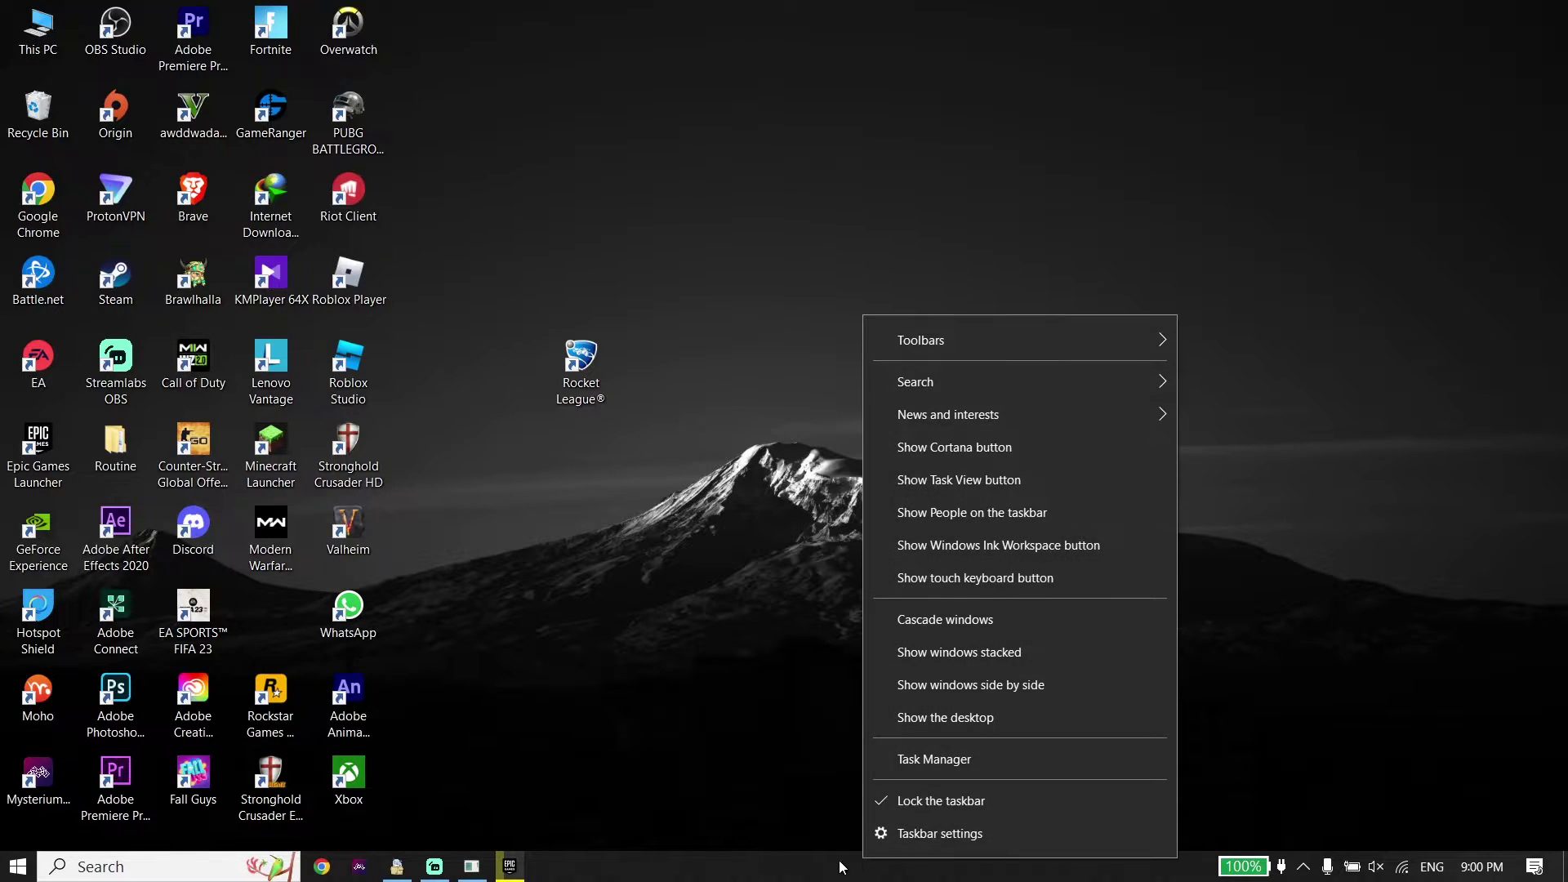
click(908, 759)
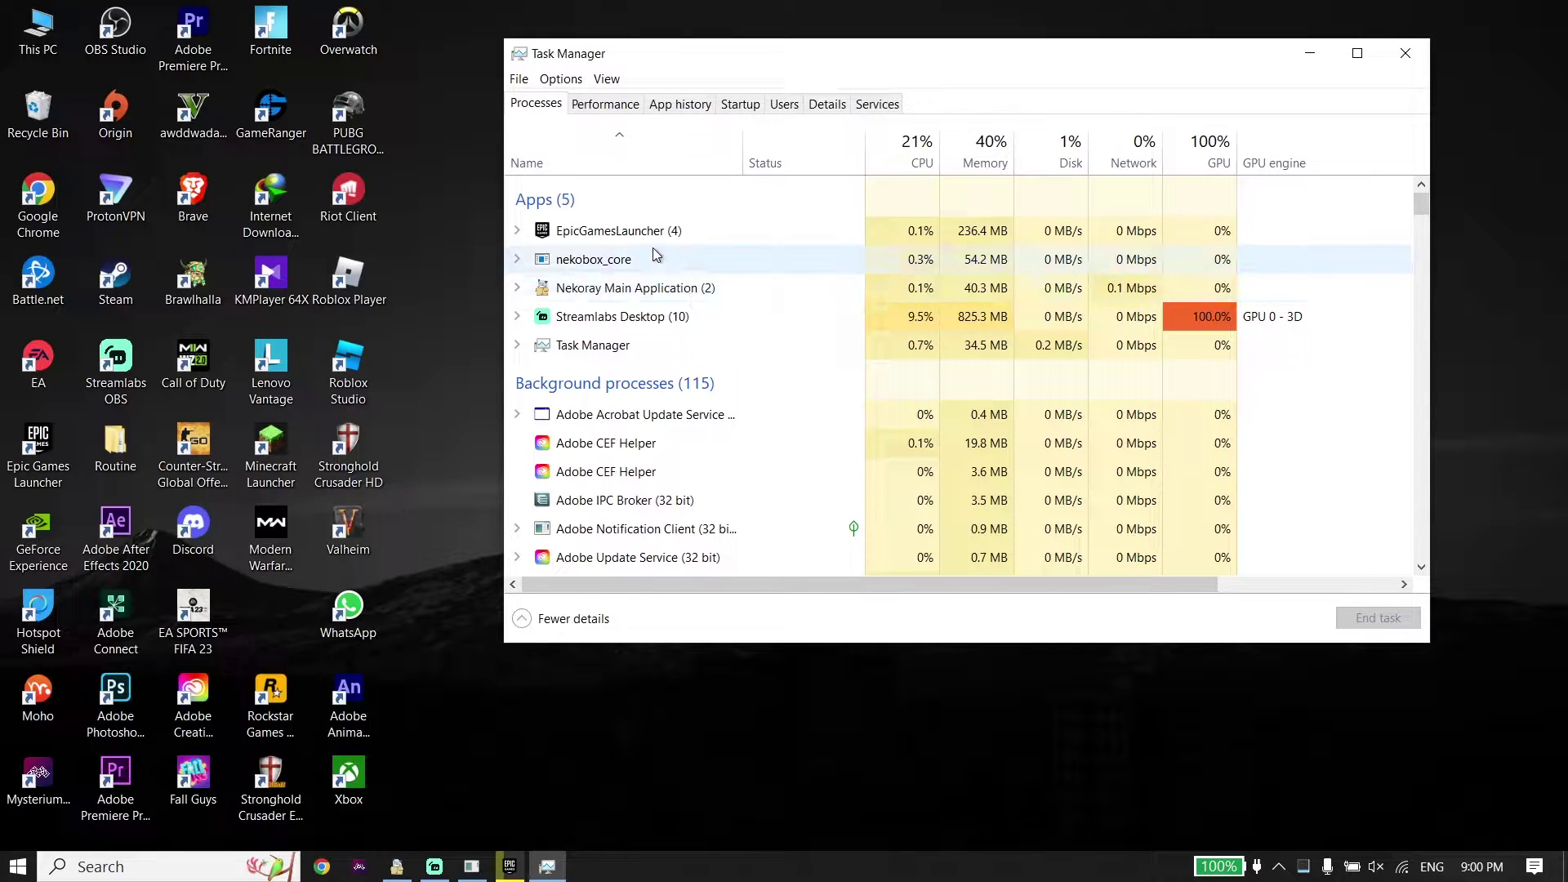
click(627, 230)
right_click(629, 230)
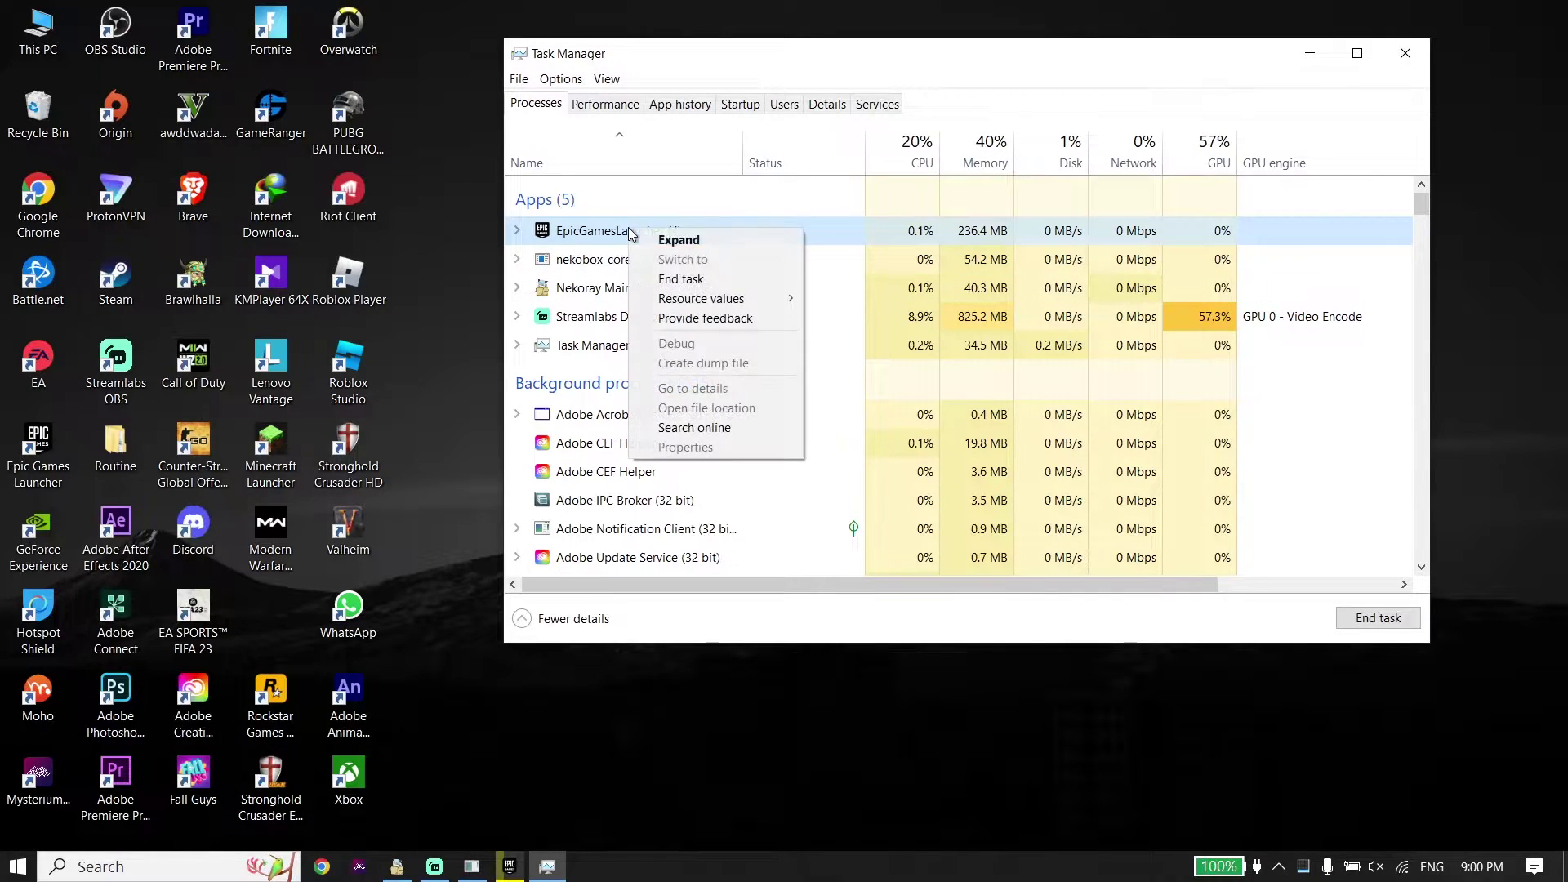
click(671, 279)
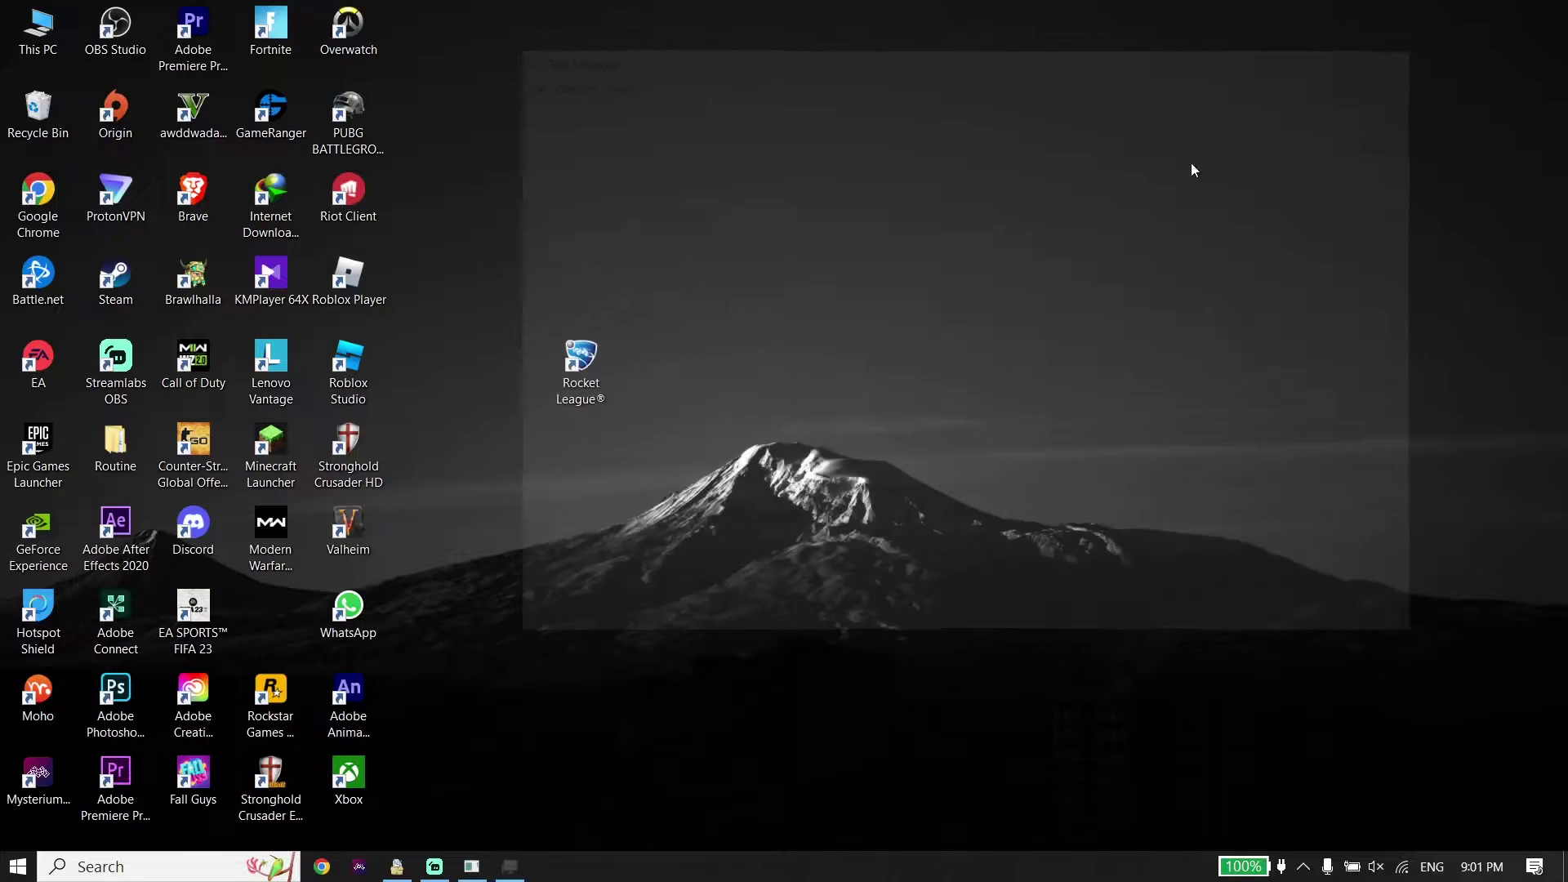
click(1405, 53)
Step: Examine the available power plans under the additional power settings of Power & sleep, and close Power Options
click(184, 867)
text(po)
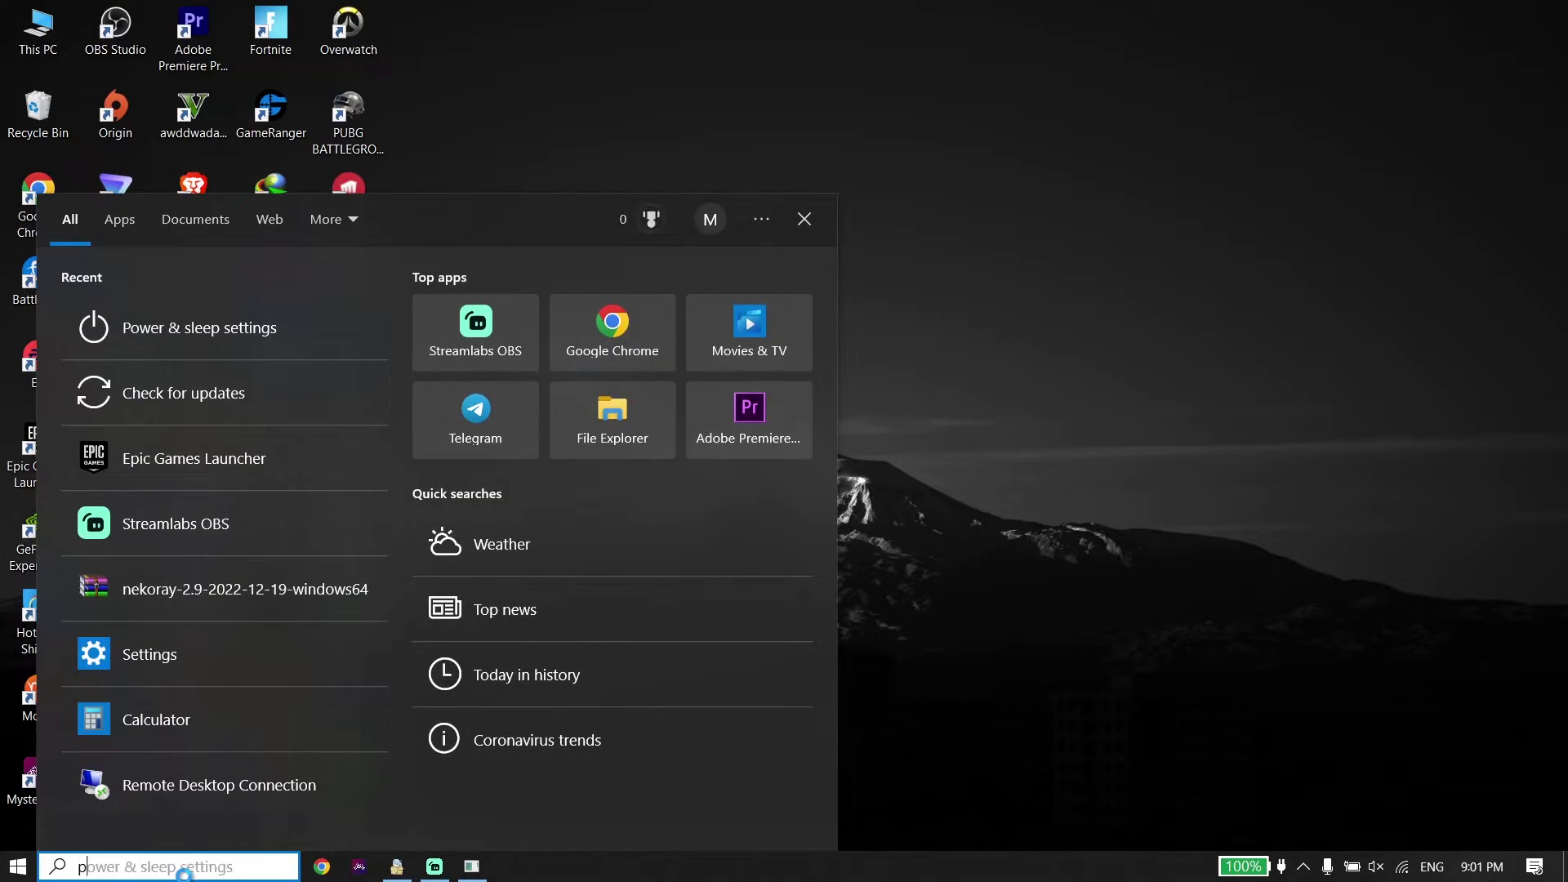
click(206, 322)
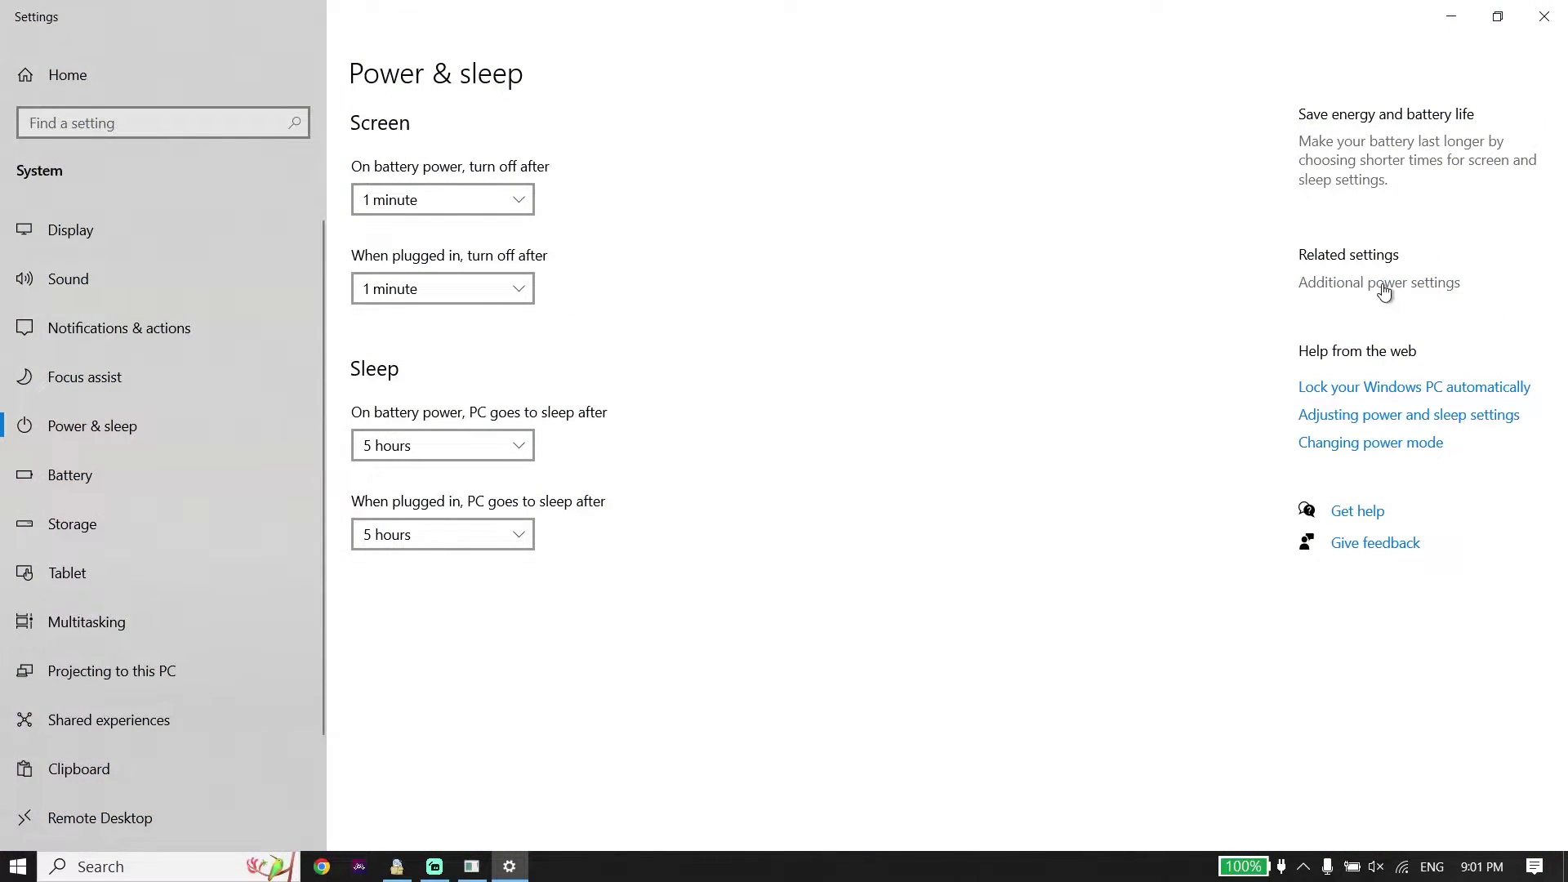
click(1383, 291)
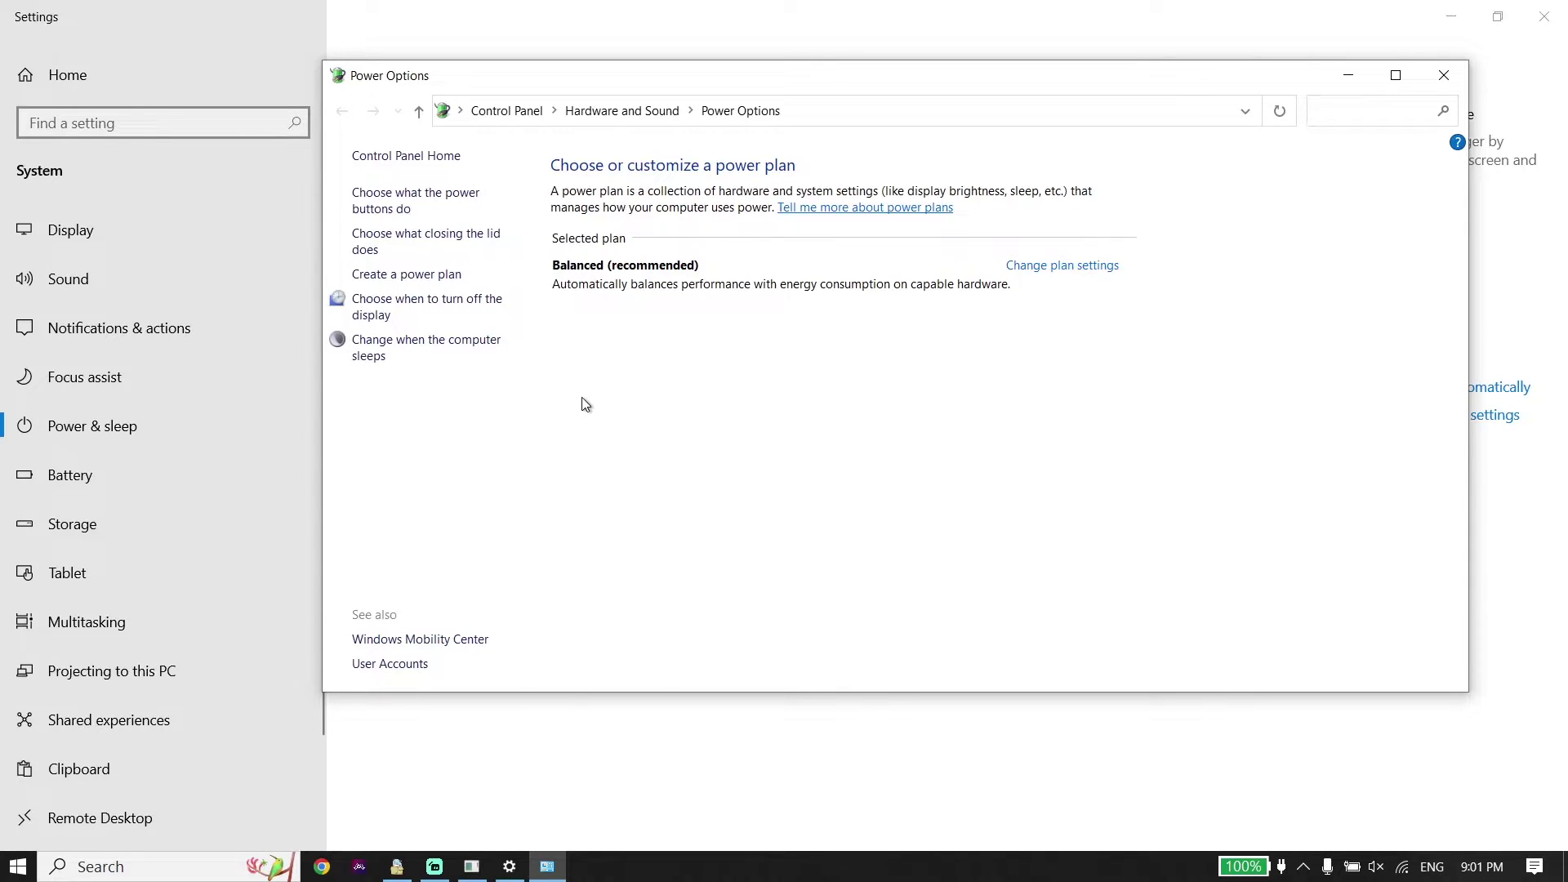
click(1425, 80)
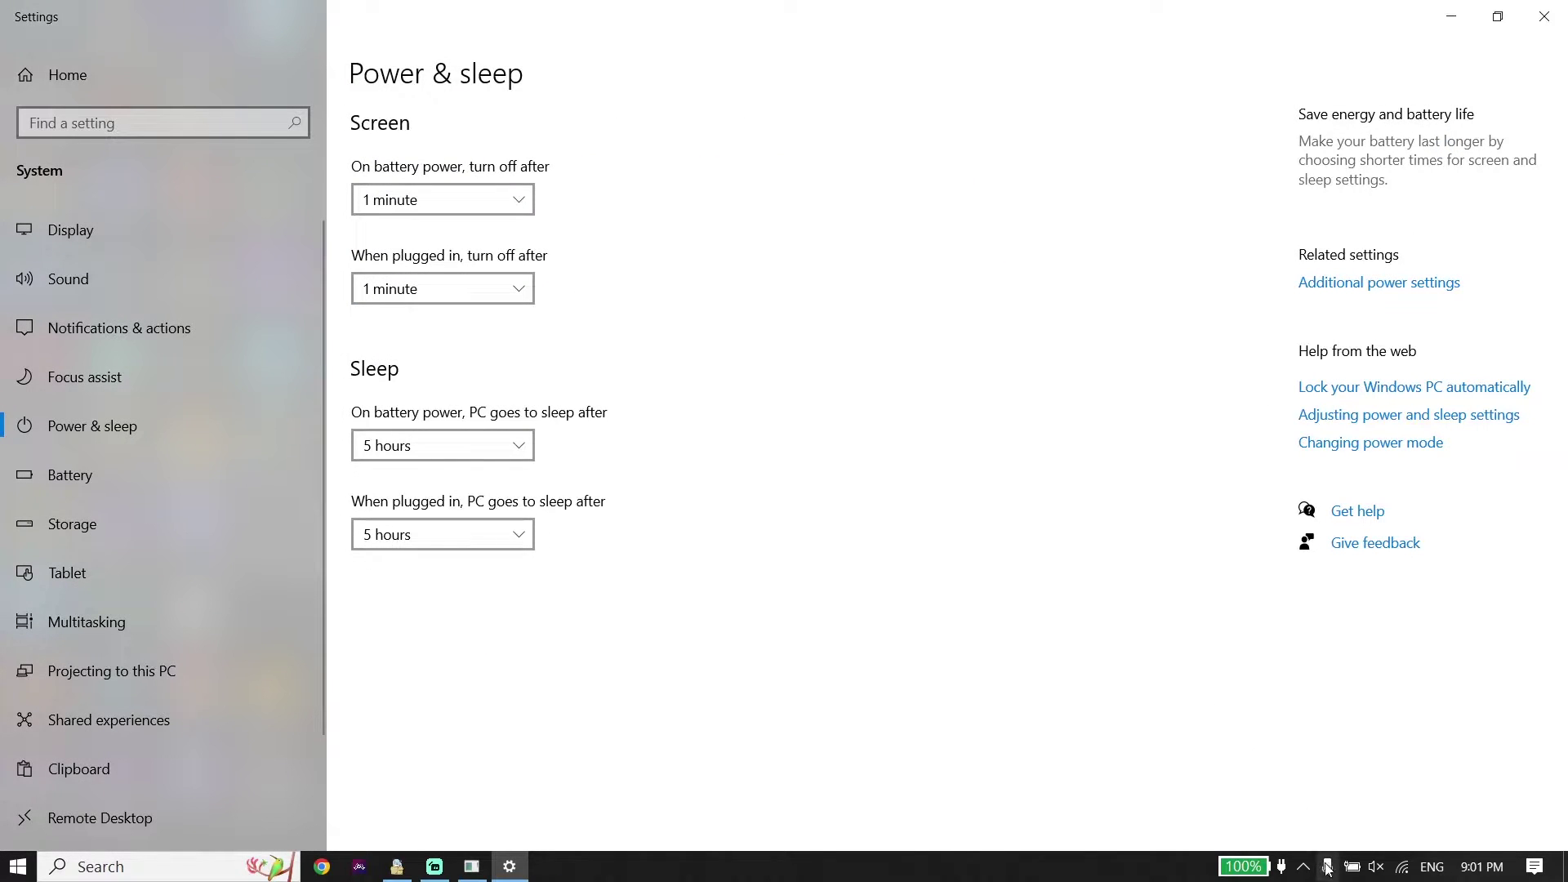
Step: Set the plugged-in battery power mode to Best performance and close the Settings window
click(1351, 867)
click(1398, 719)
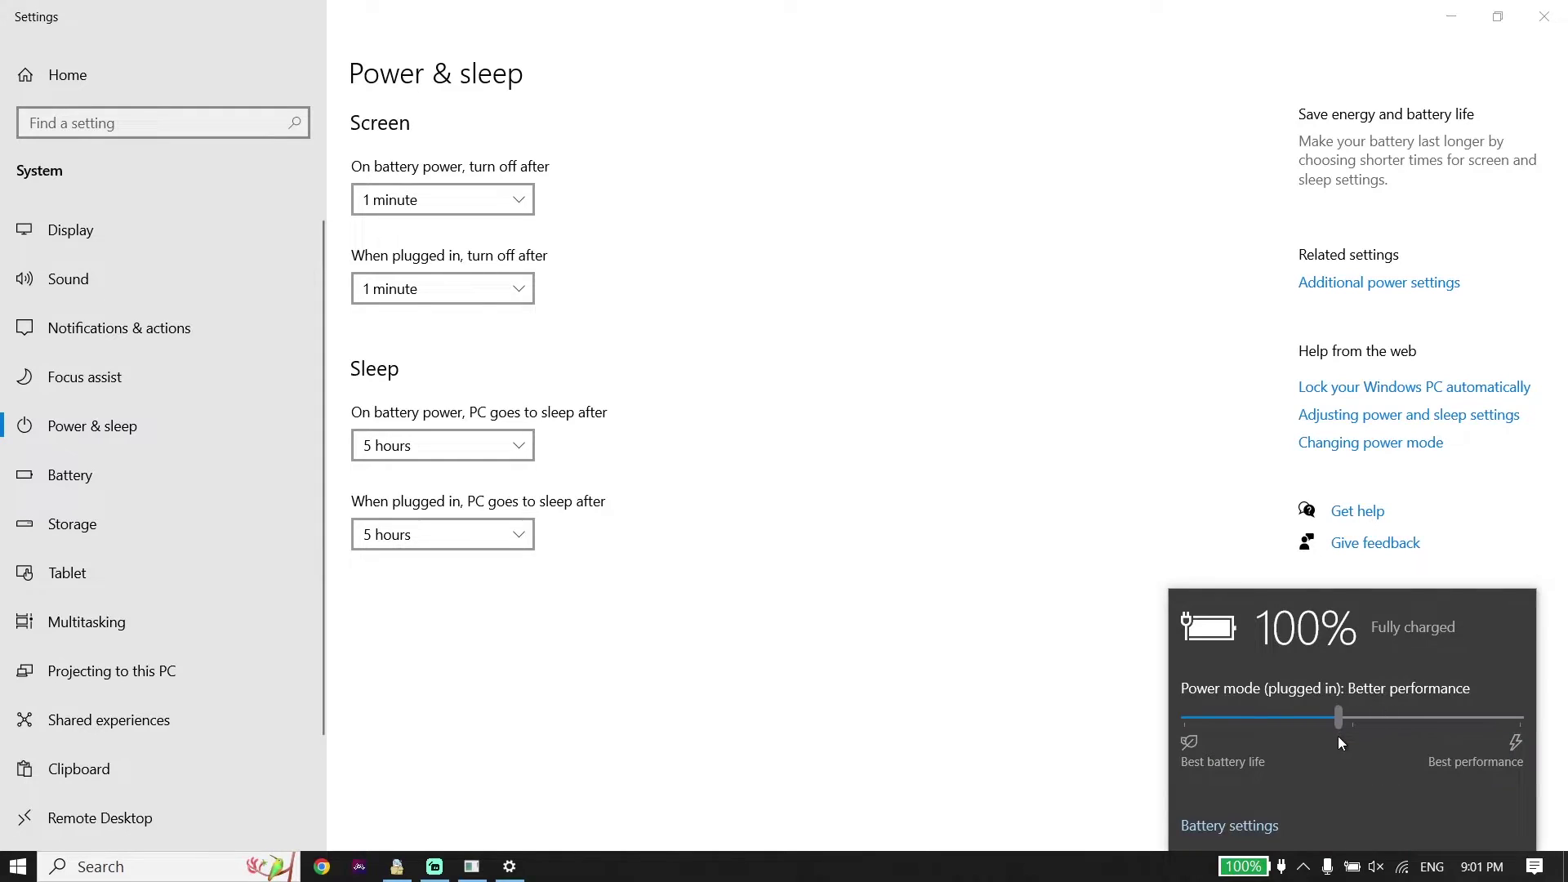
key(Right)
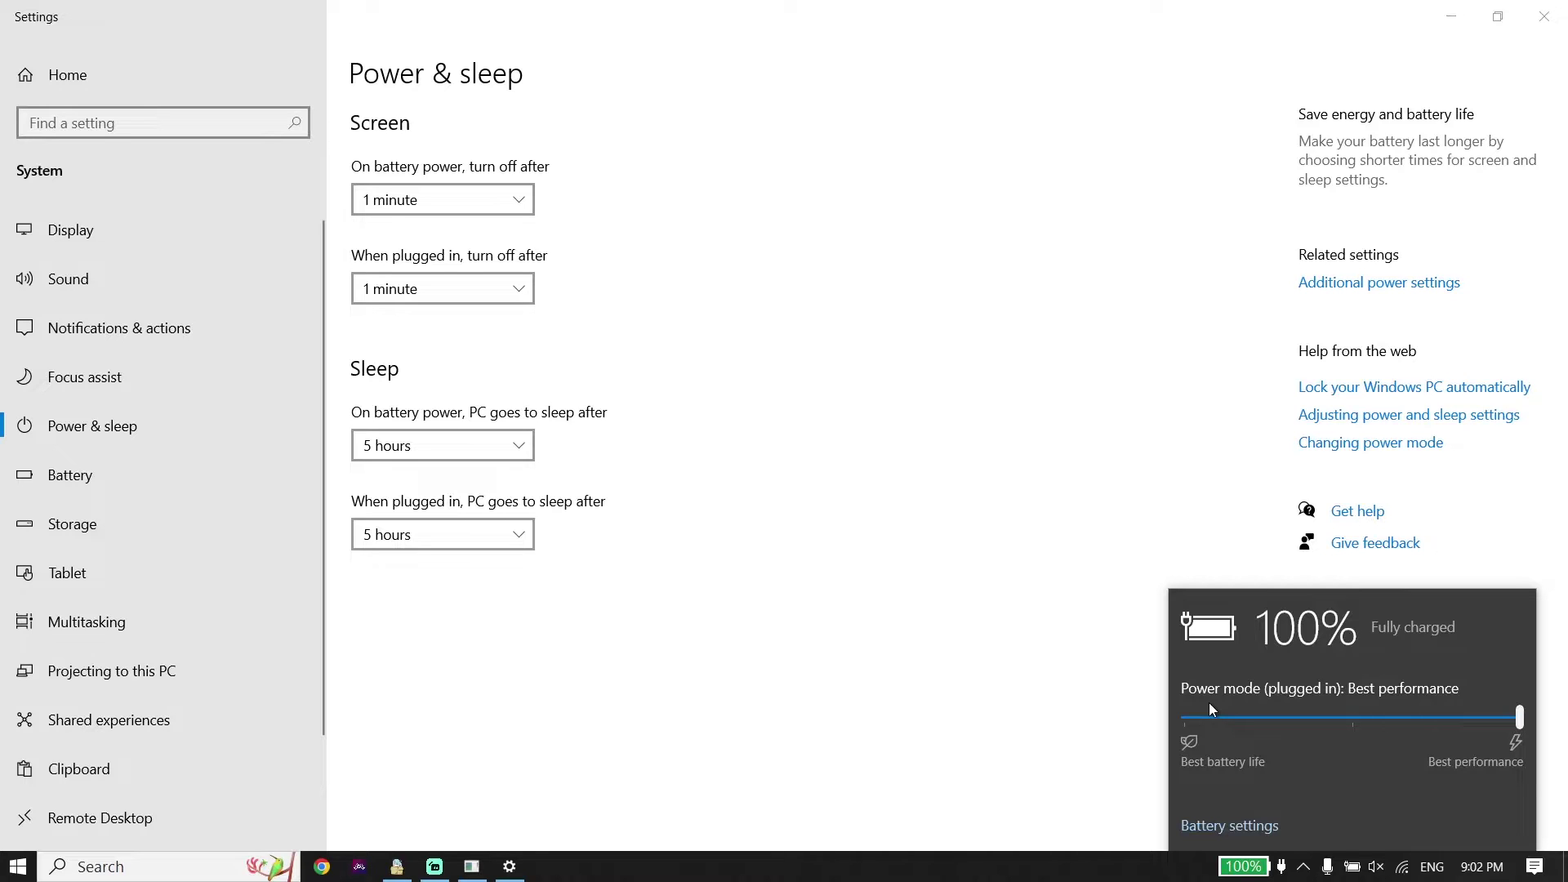
click(1087, 588)
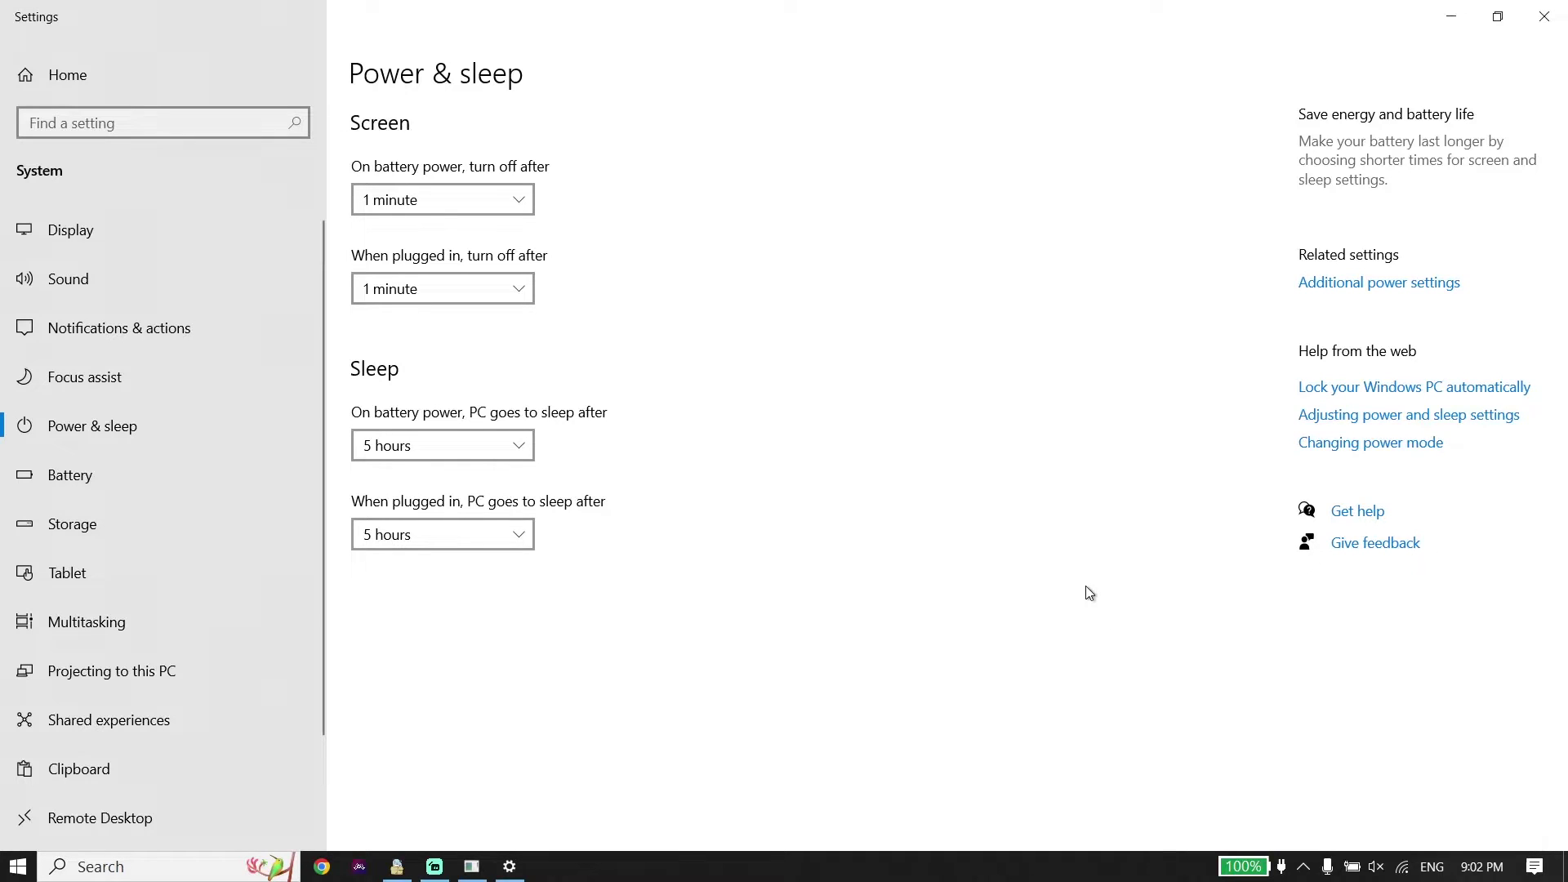
click(1544, 17)
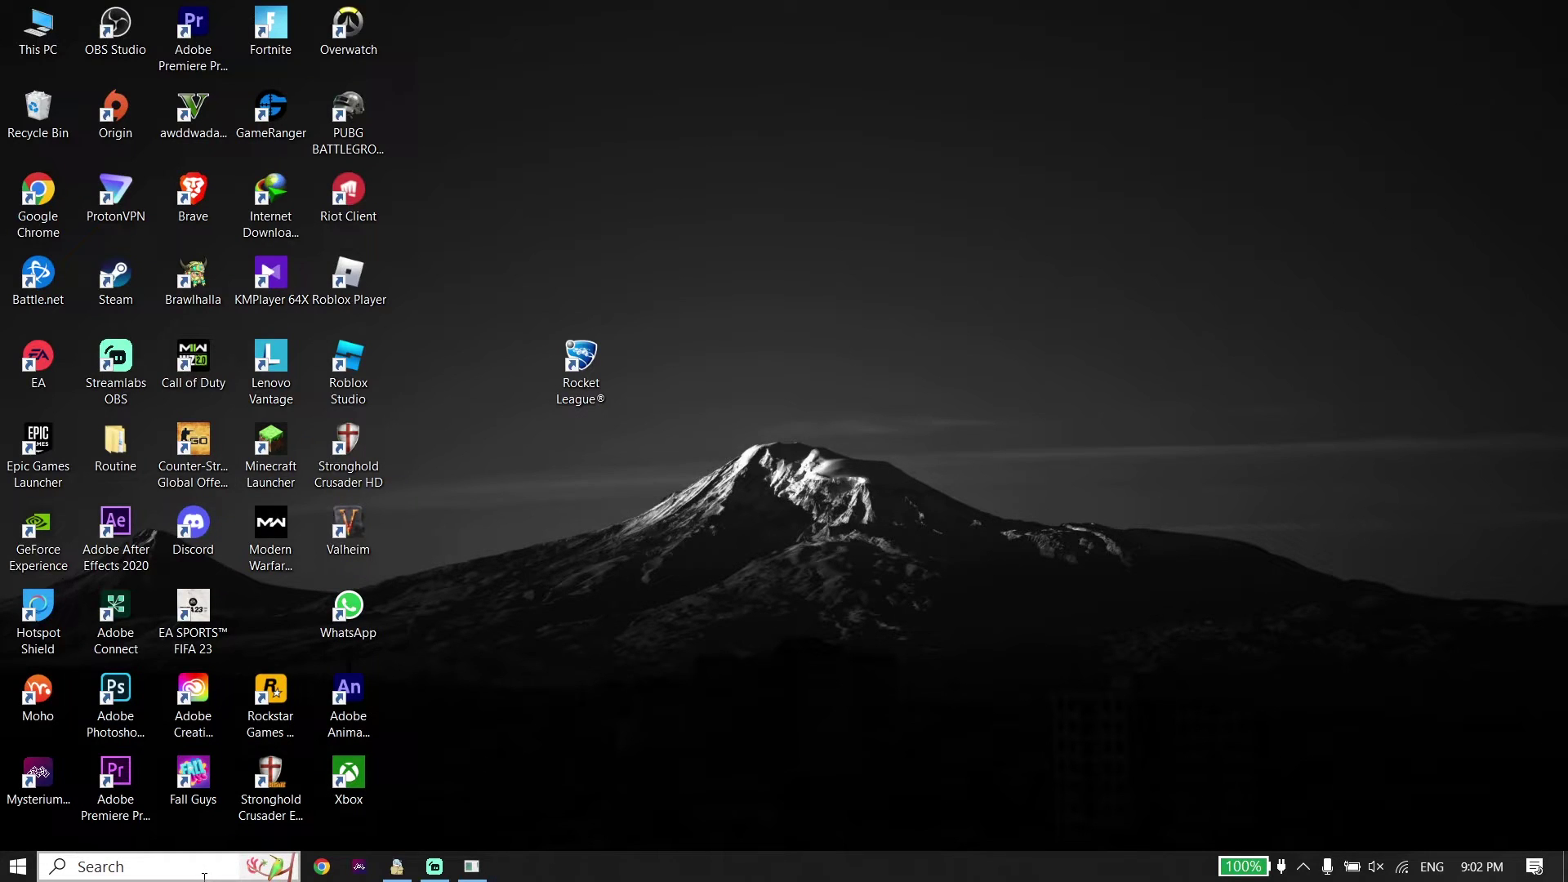
Step: Open the Windows Graphics settings and make sure hardware-accelerated GPU scheduling is on
click(155, 866)
text(gr)
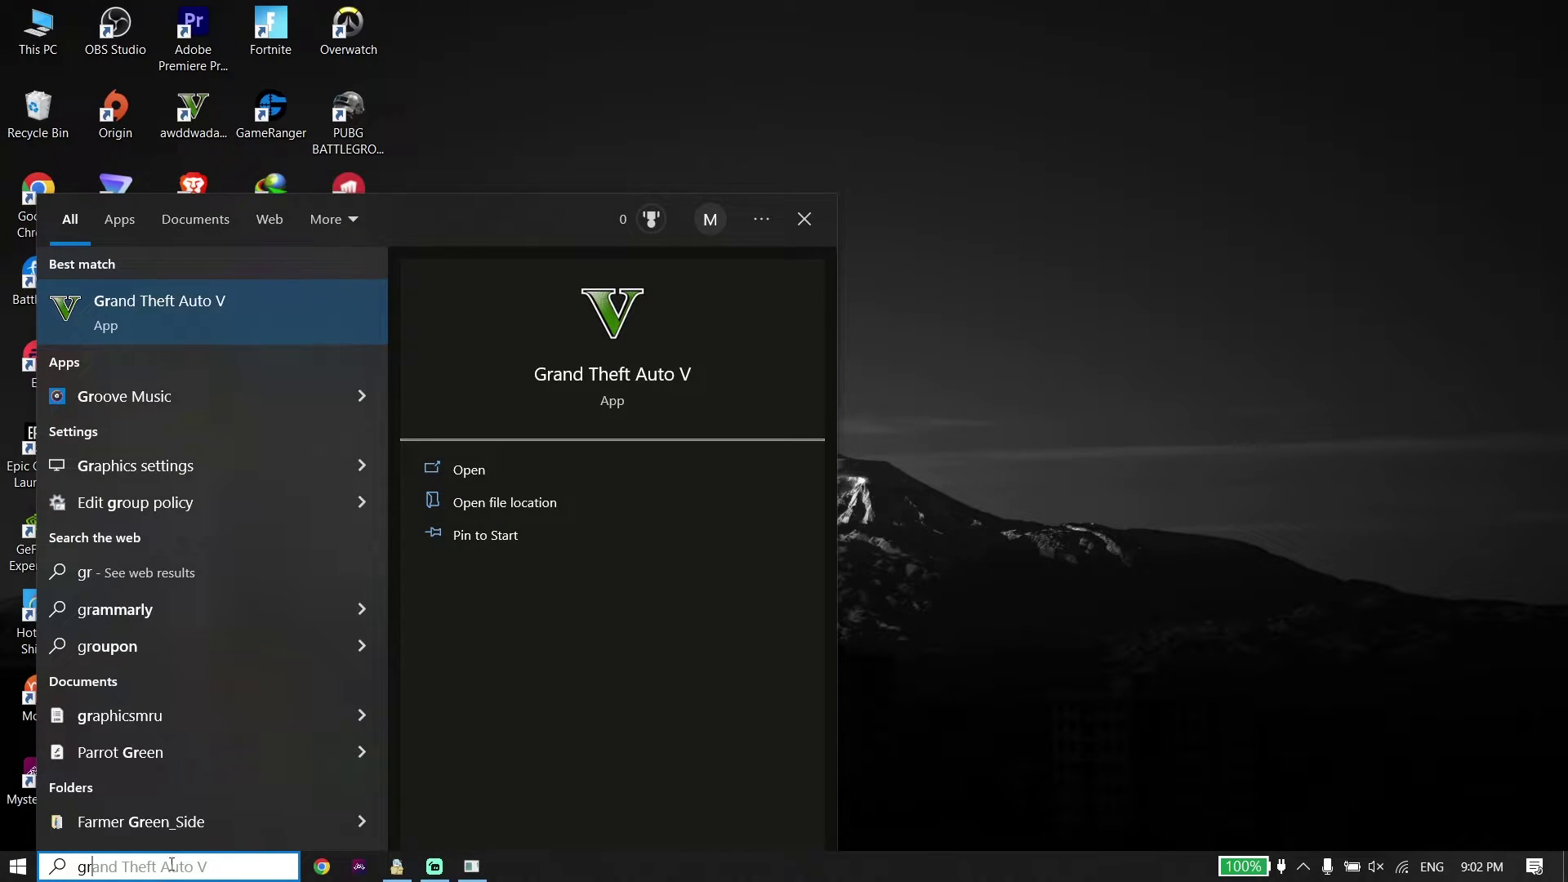
click(217, 467)
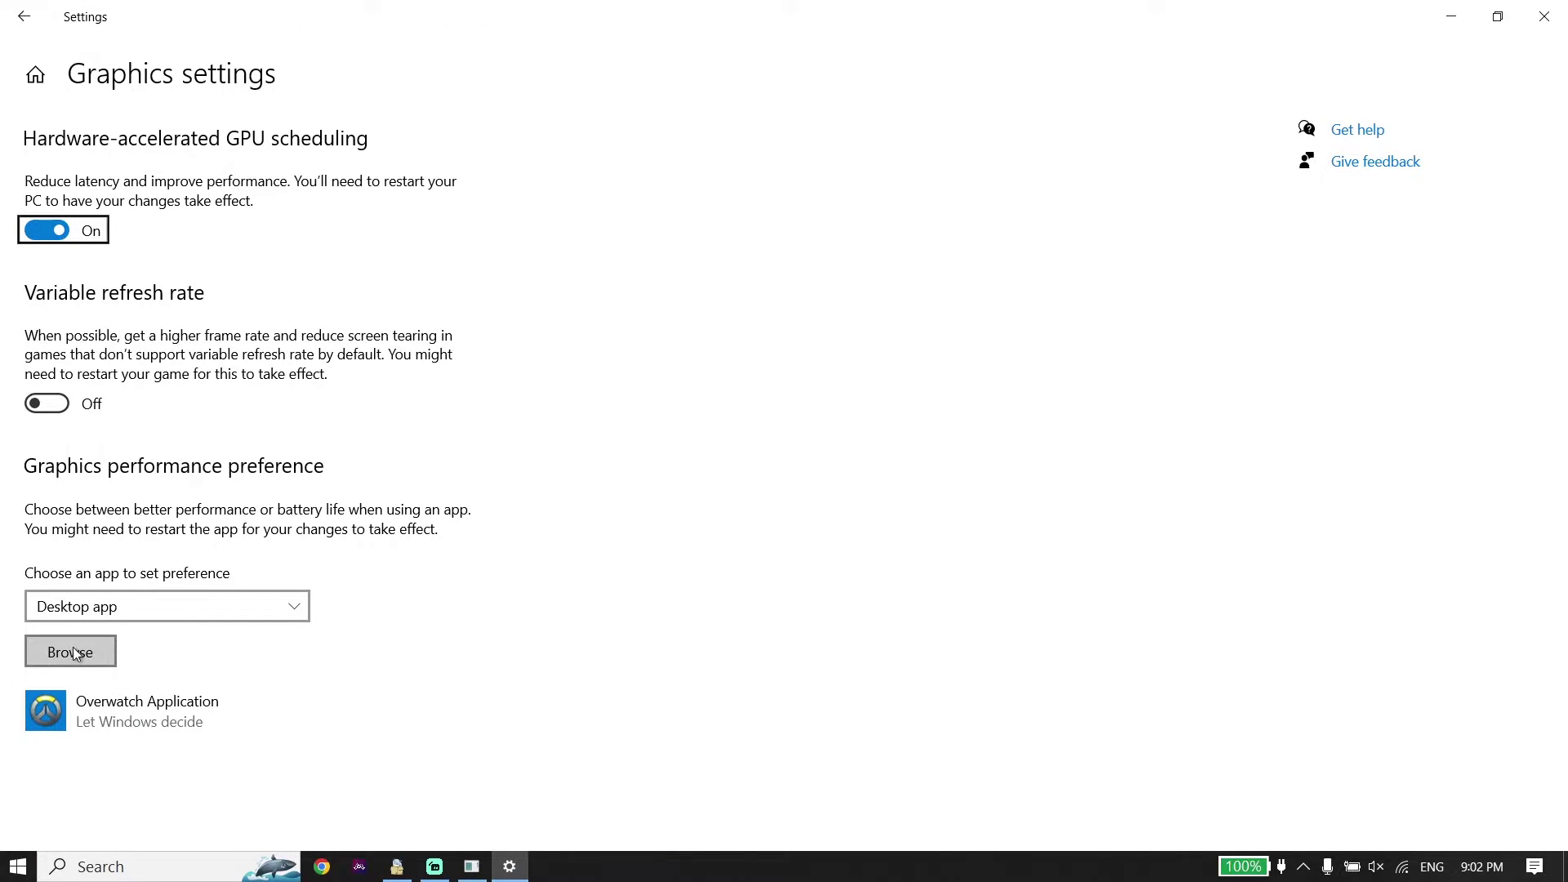
click(39, 235)
click(41, 237)
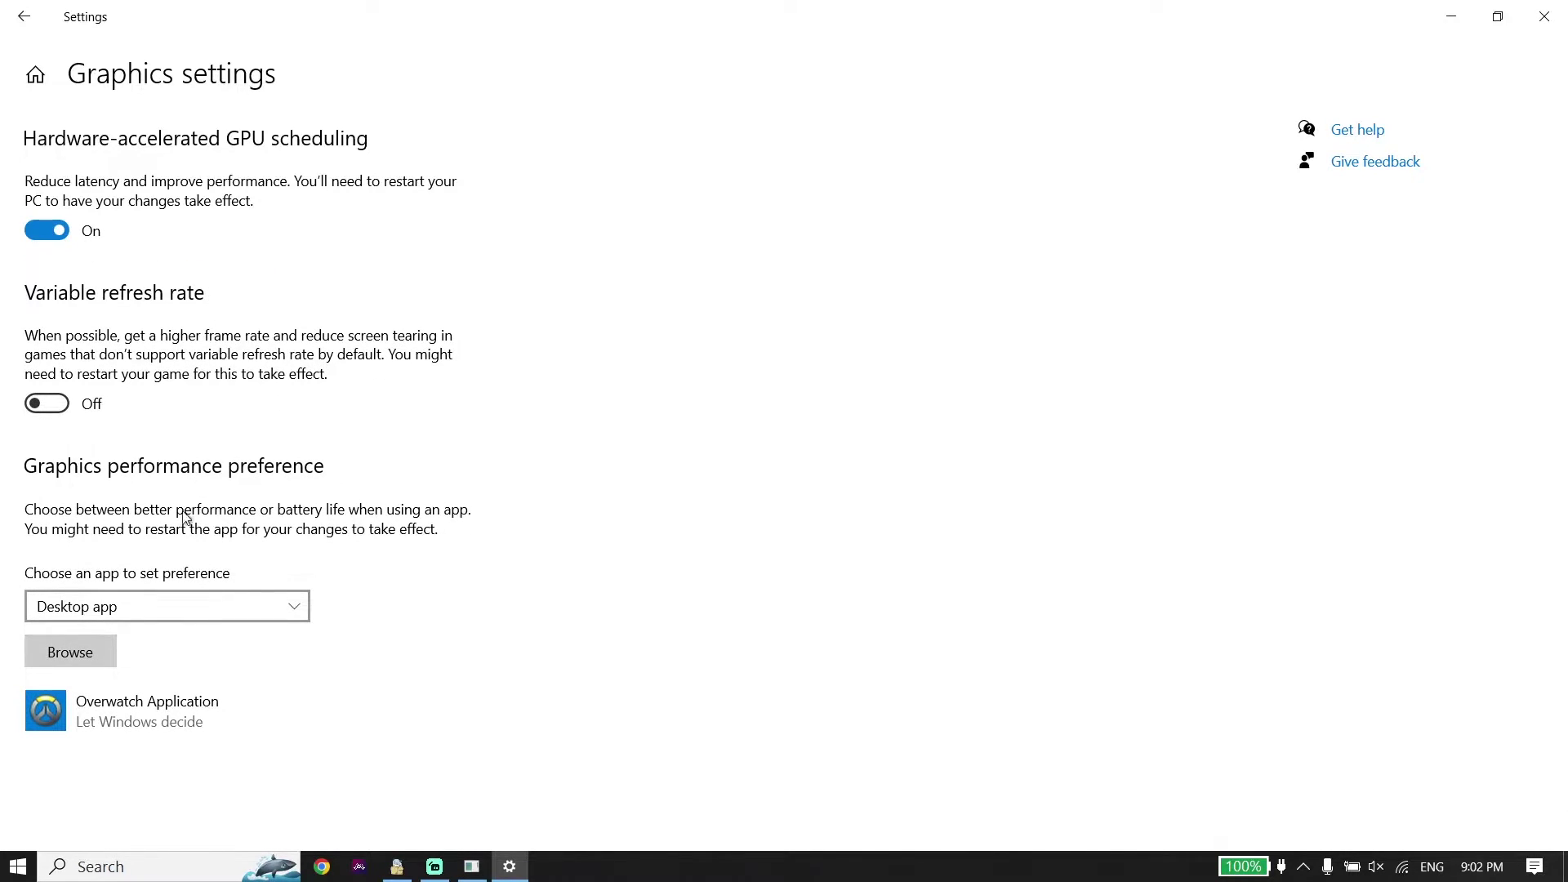
Step: Add the RocketLeague application from D:\Games\Epic Games\rocketleague\Binaries\Win64 to the graphics performance preference list, and close Settings
click(90, 655)
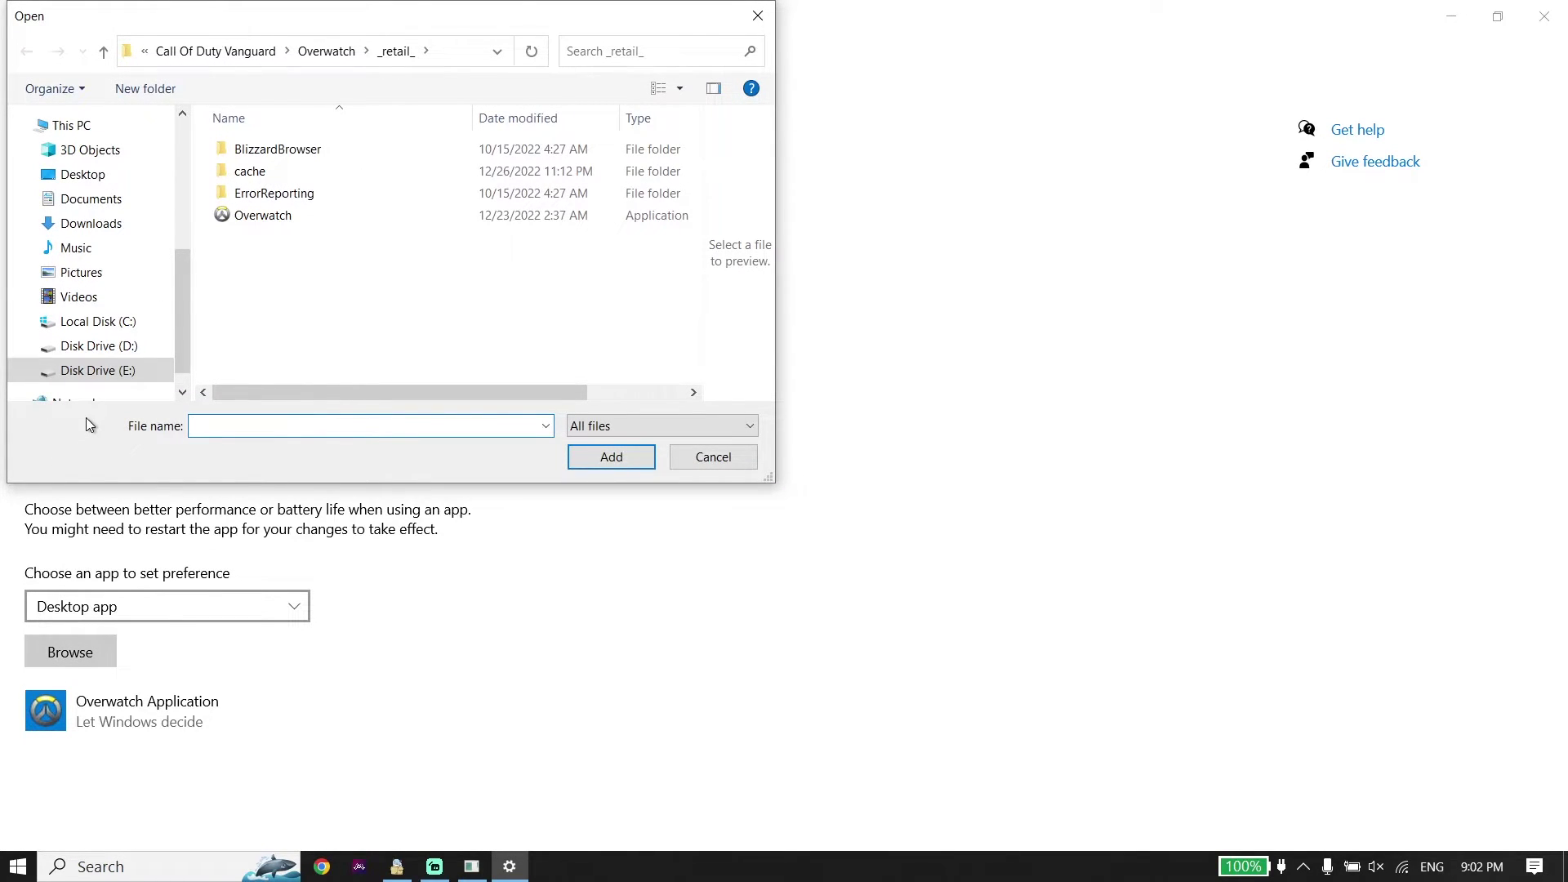
click(129, 347)
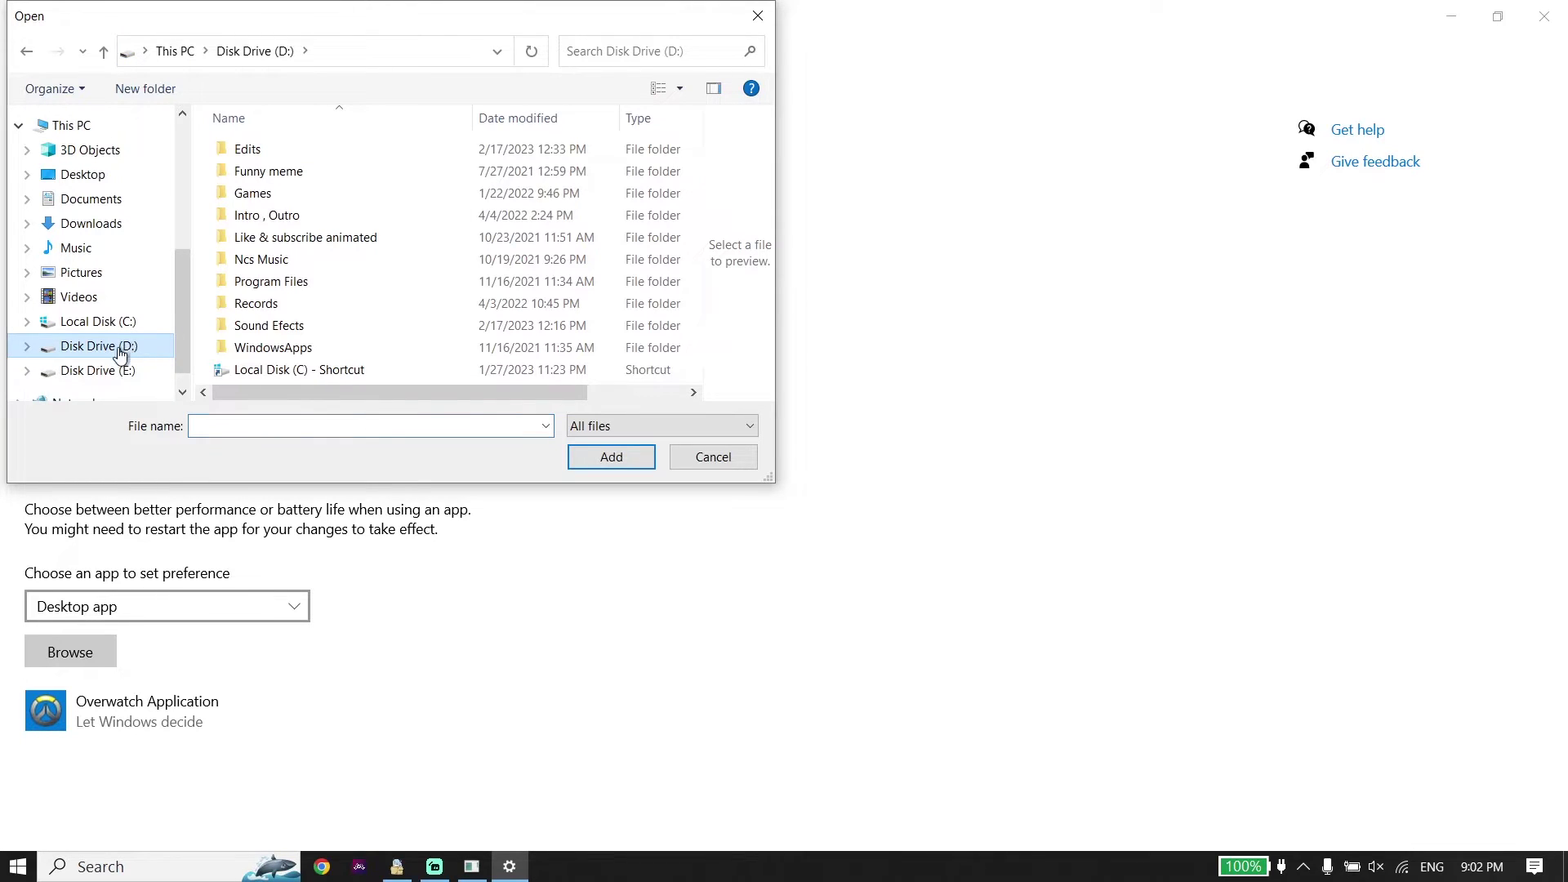
double_click(259, 194)
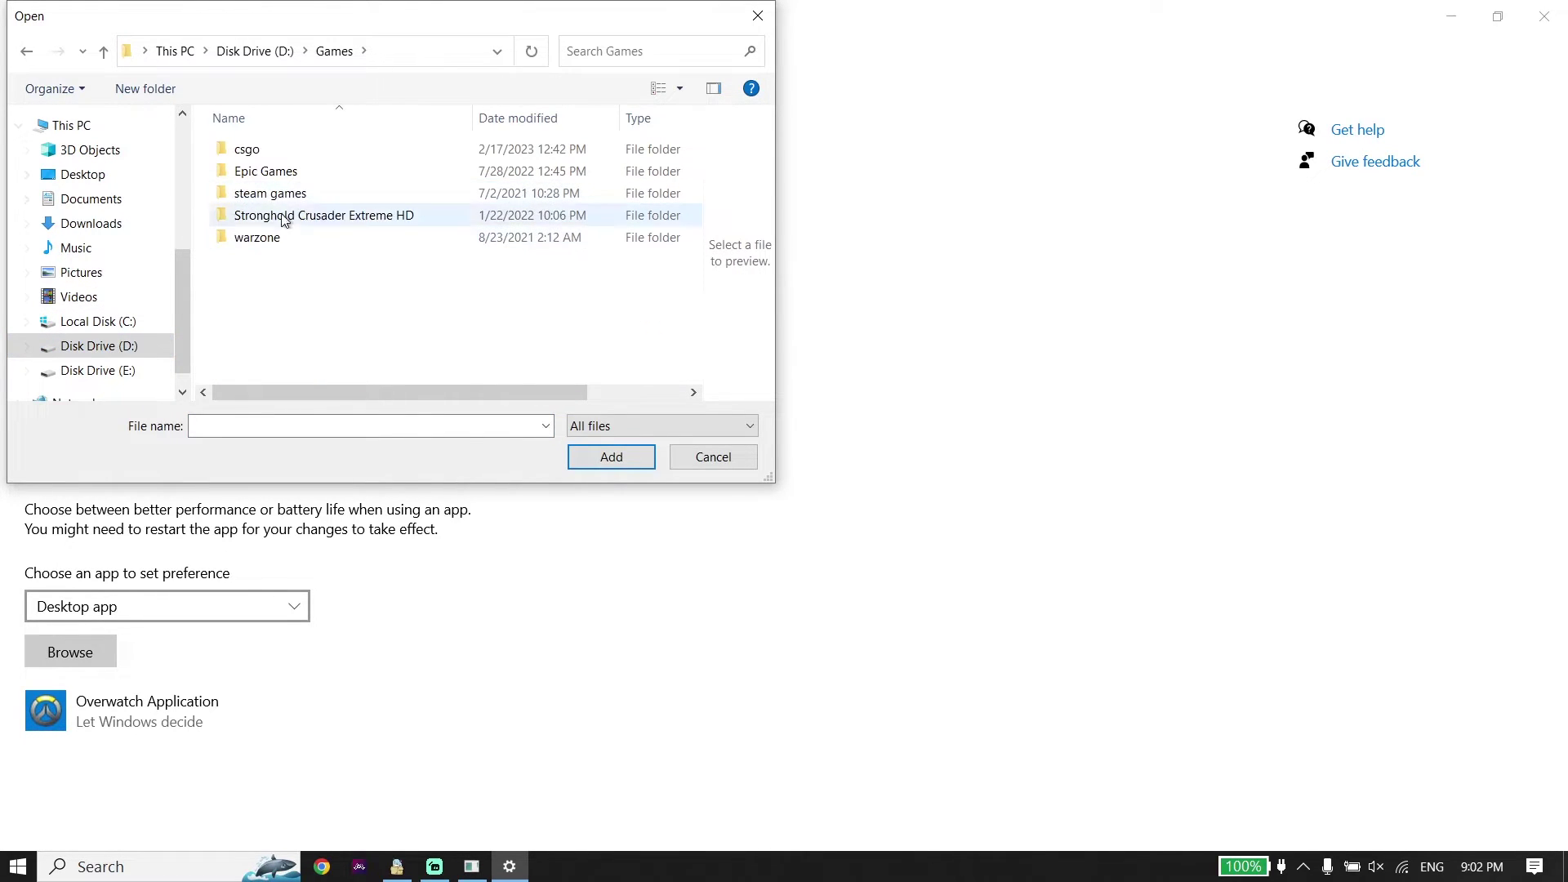
double_click(263, 173)
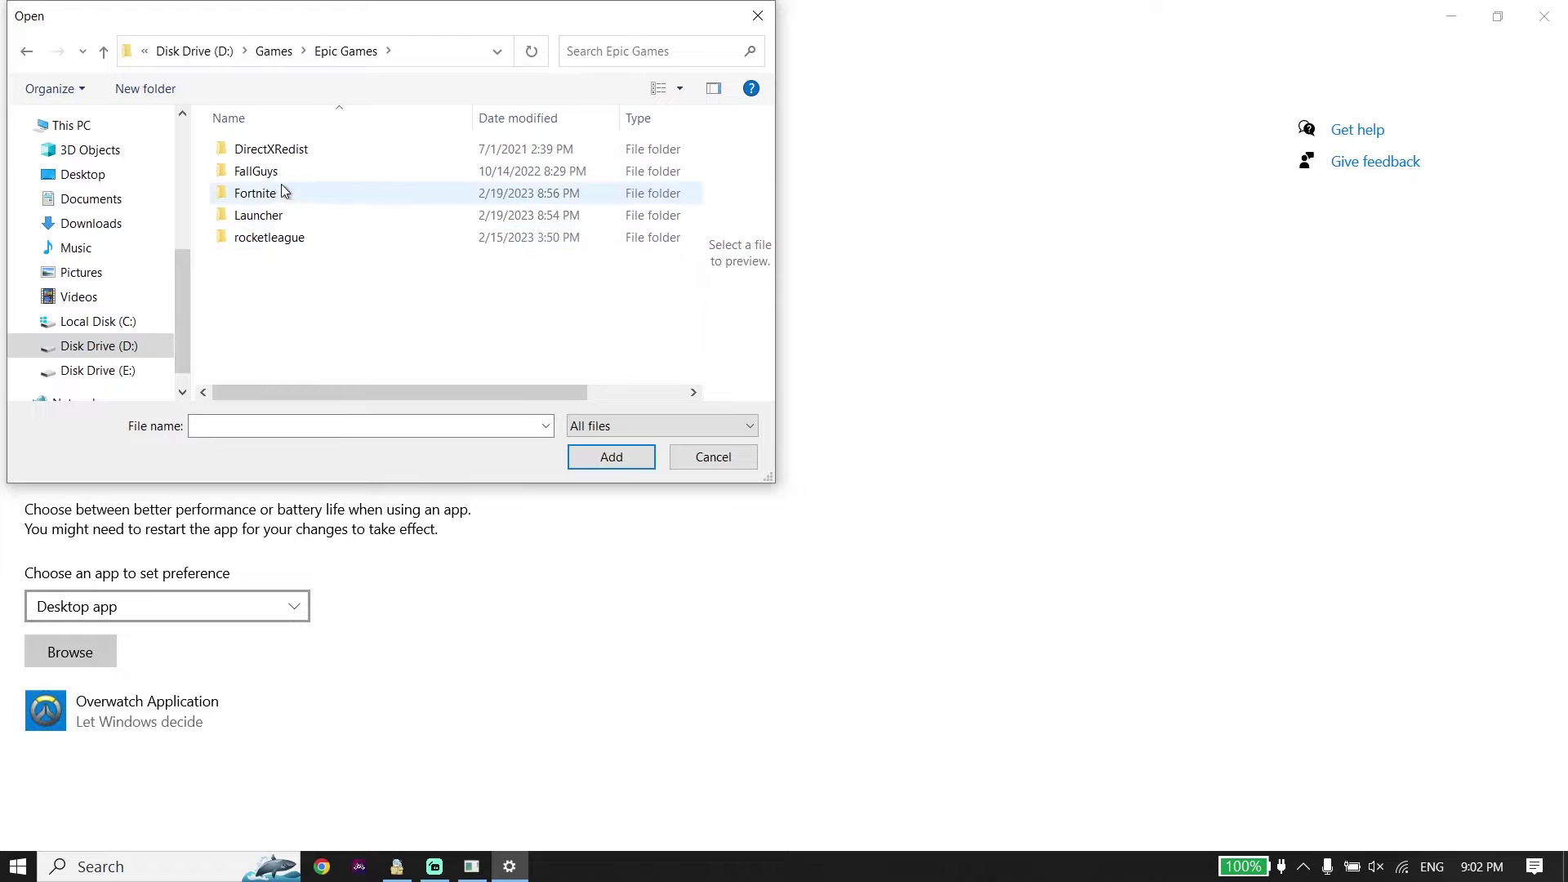
double_click(303, 241)
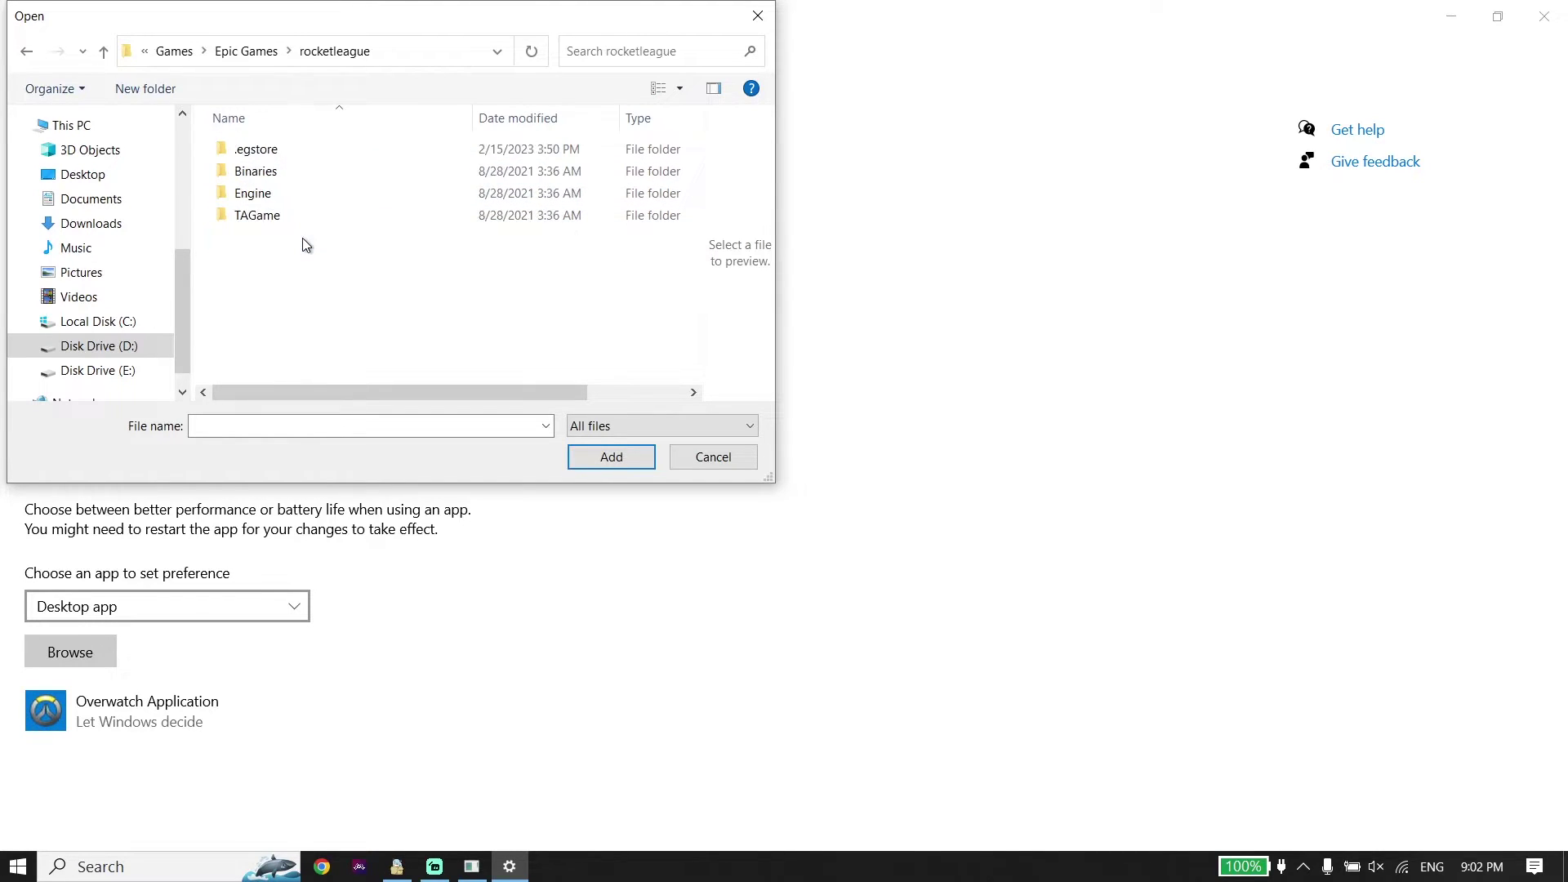
click(269, 182)
double_click(269, 176)
double_click(273, 152)
click(259, 154)
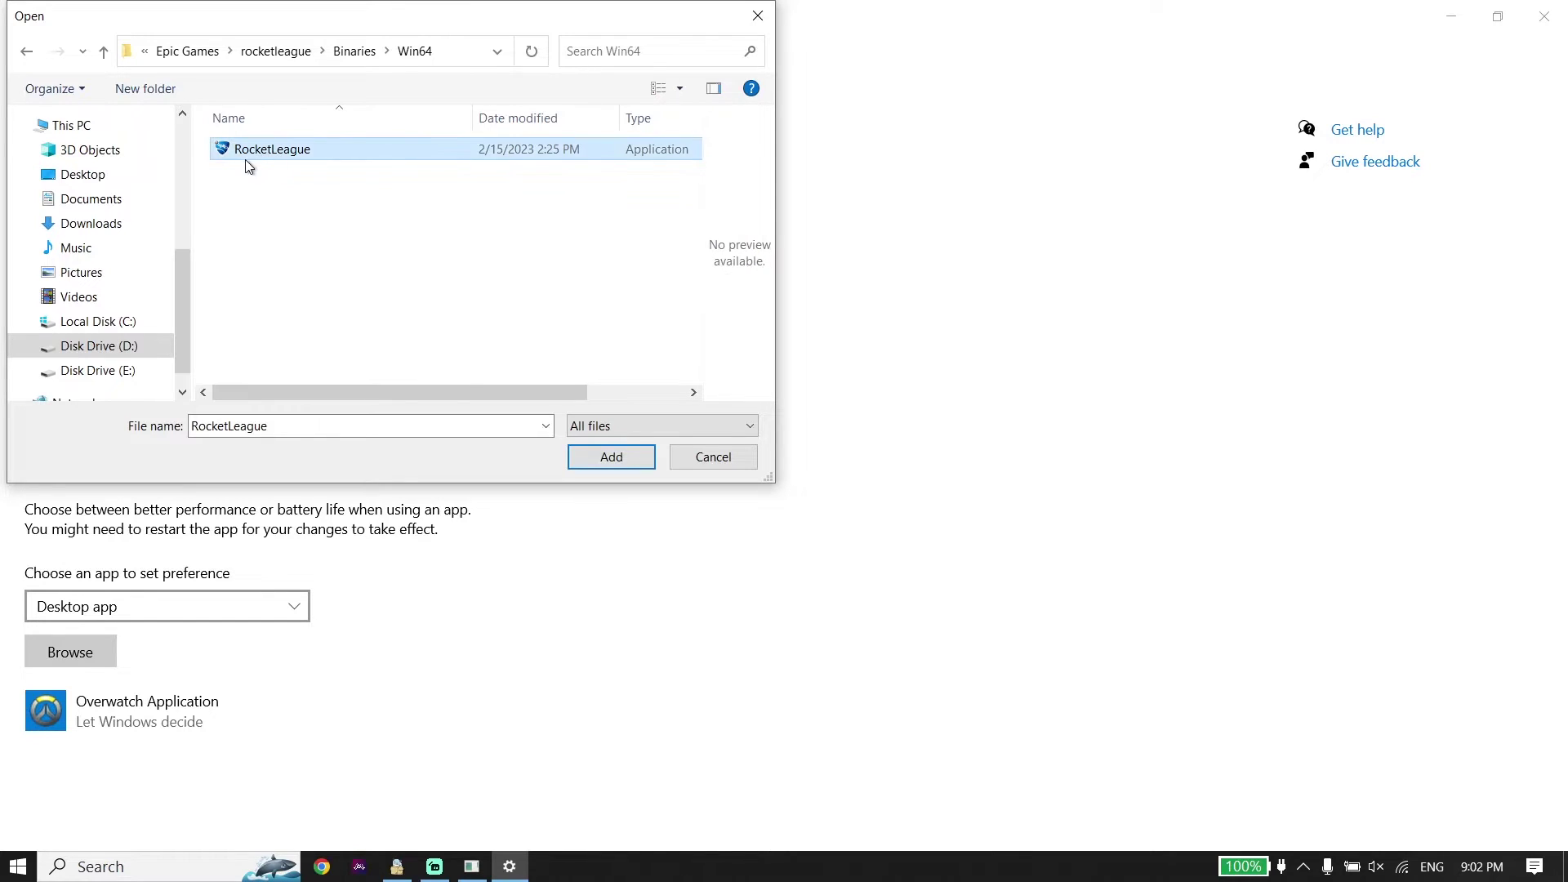
click(602, 456)
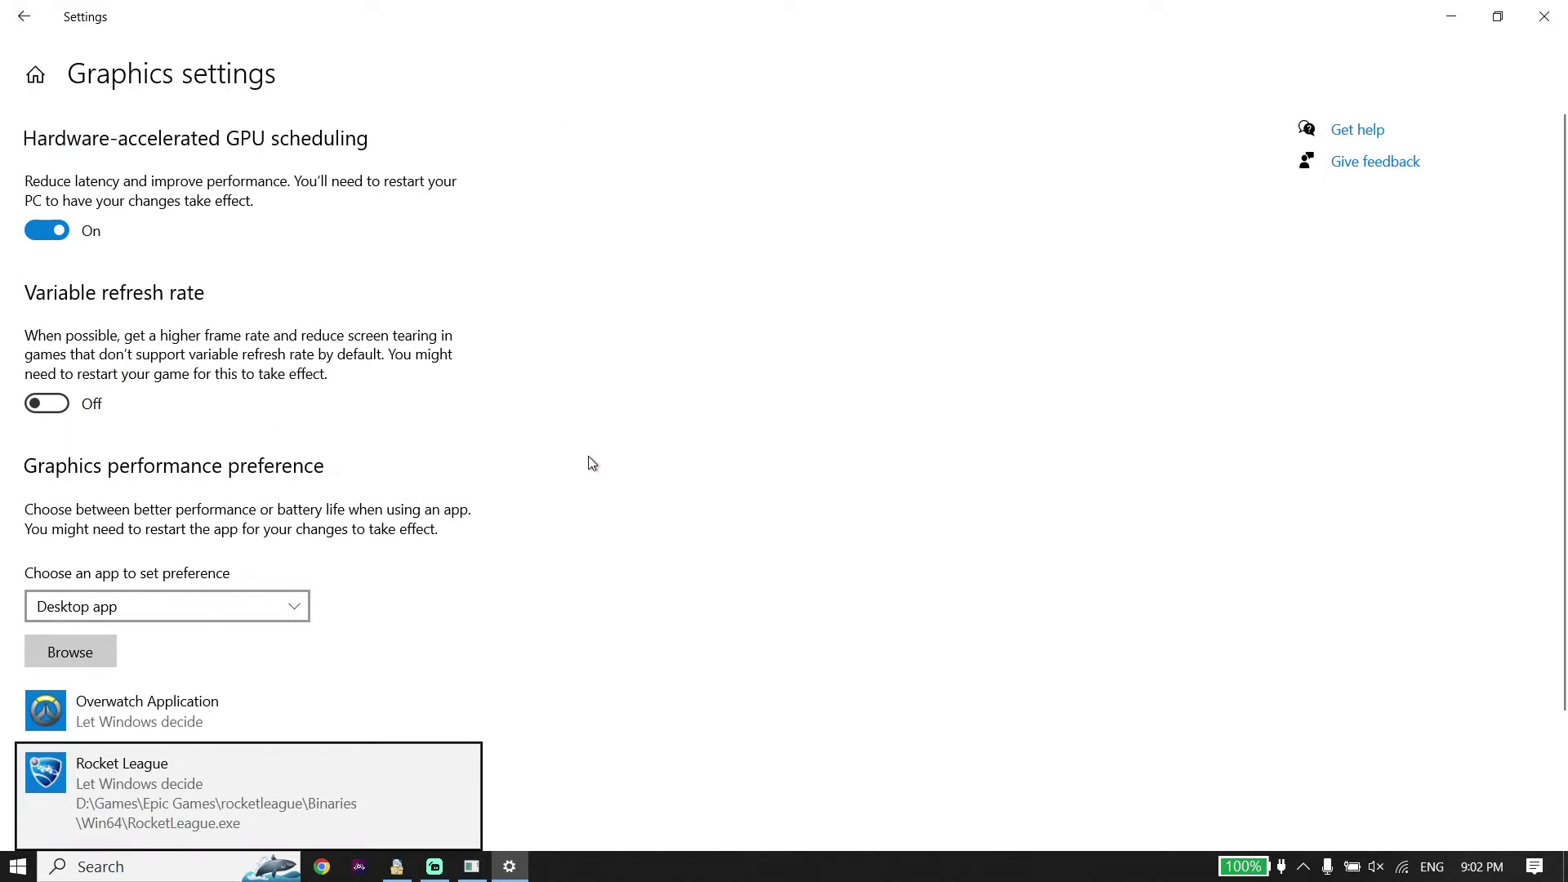
click(1543, 17)
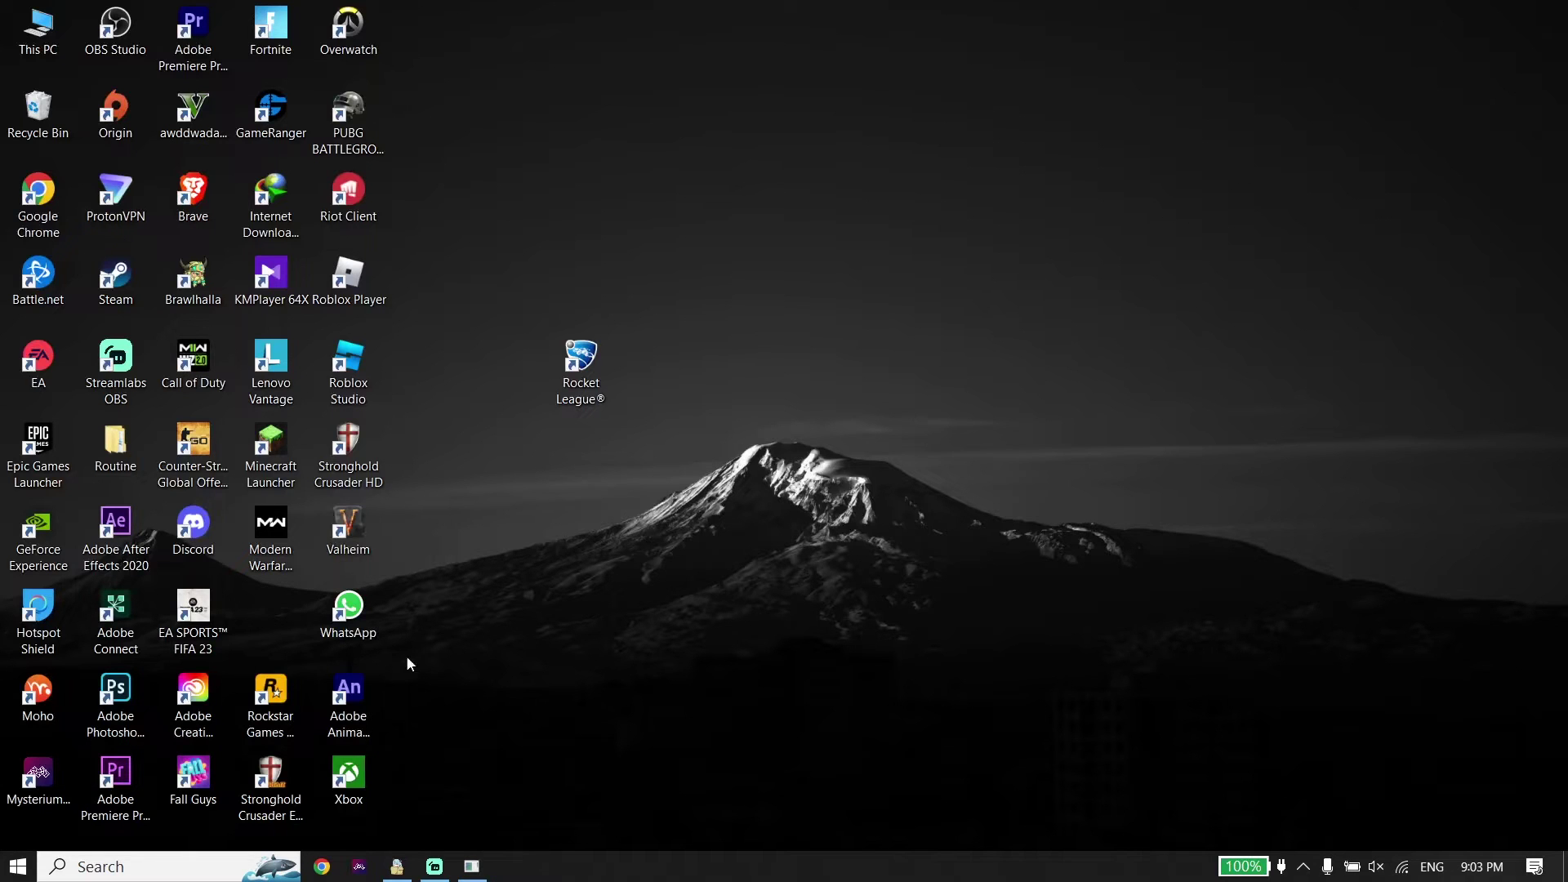
click(18, 867)
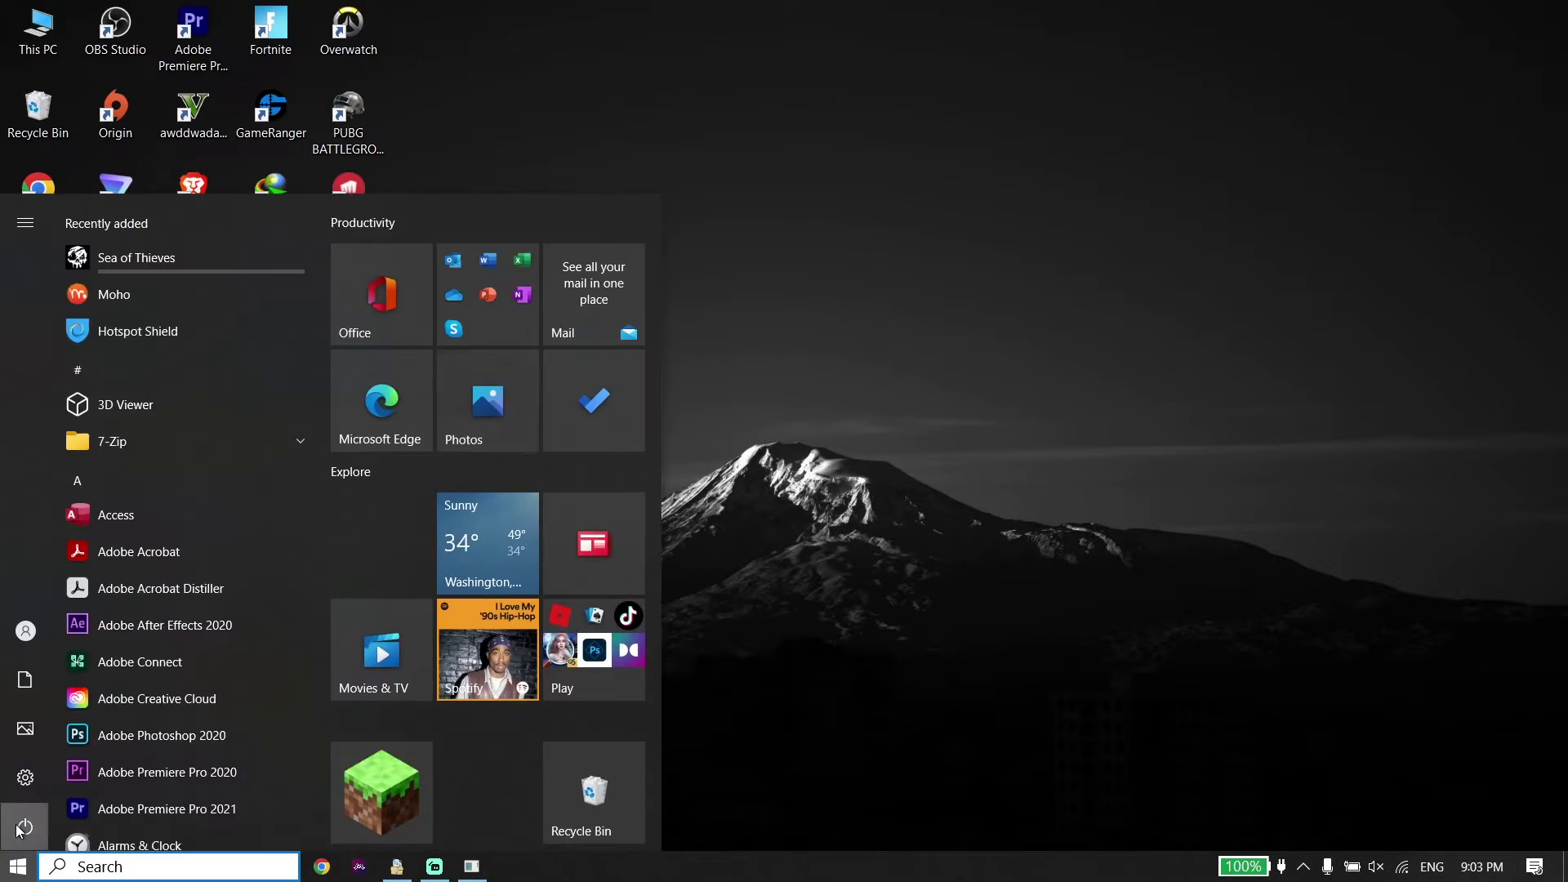
click(22, 827)
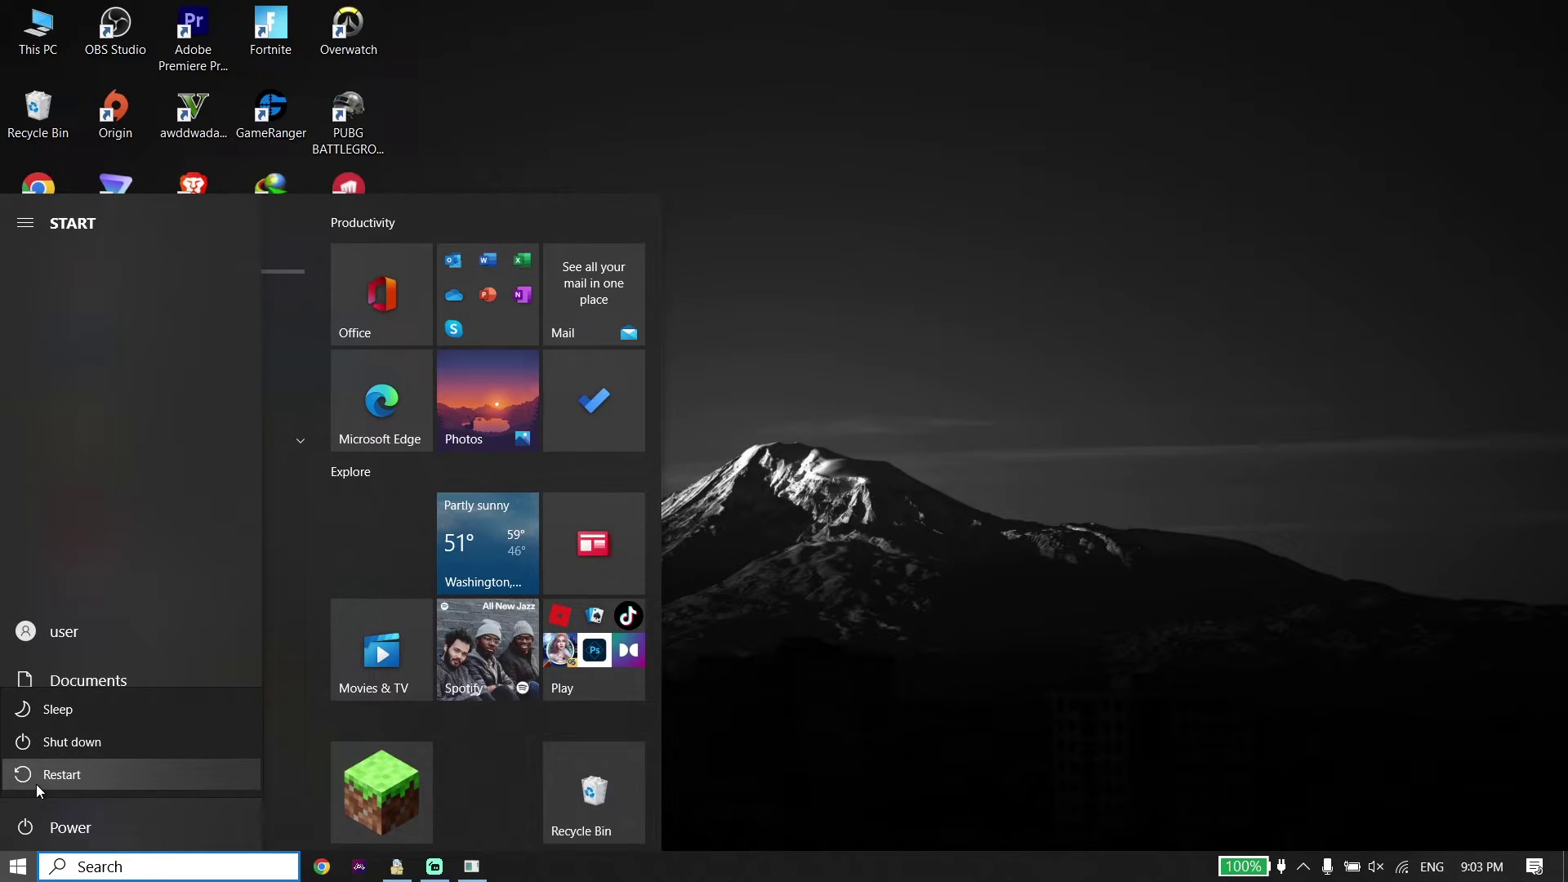
click(744, 534)
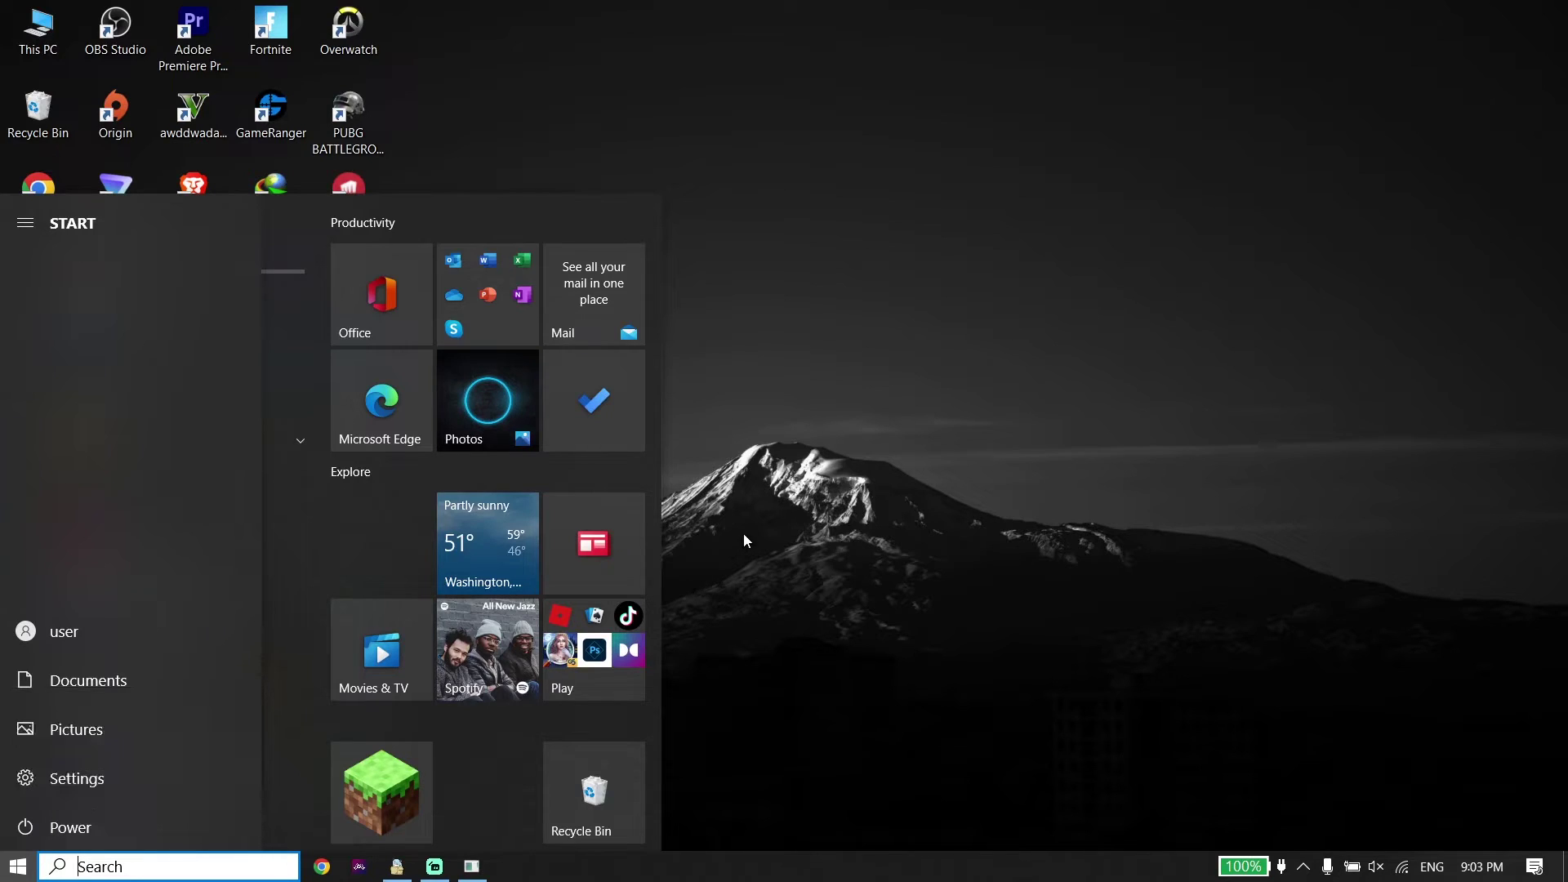
Step: Move the GeForce Experience shortcut to an empty desktop area, and move the Google Chrome shortcut out and back to its place above Battle.net
click(744, 534)
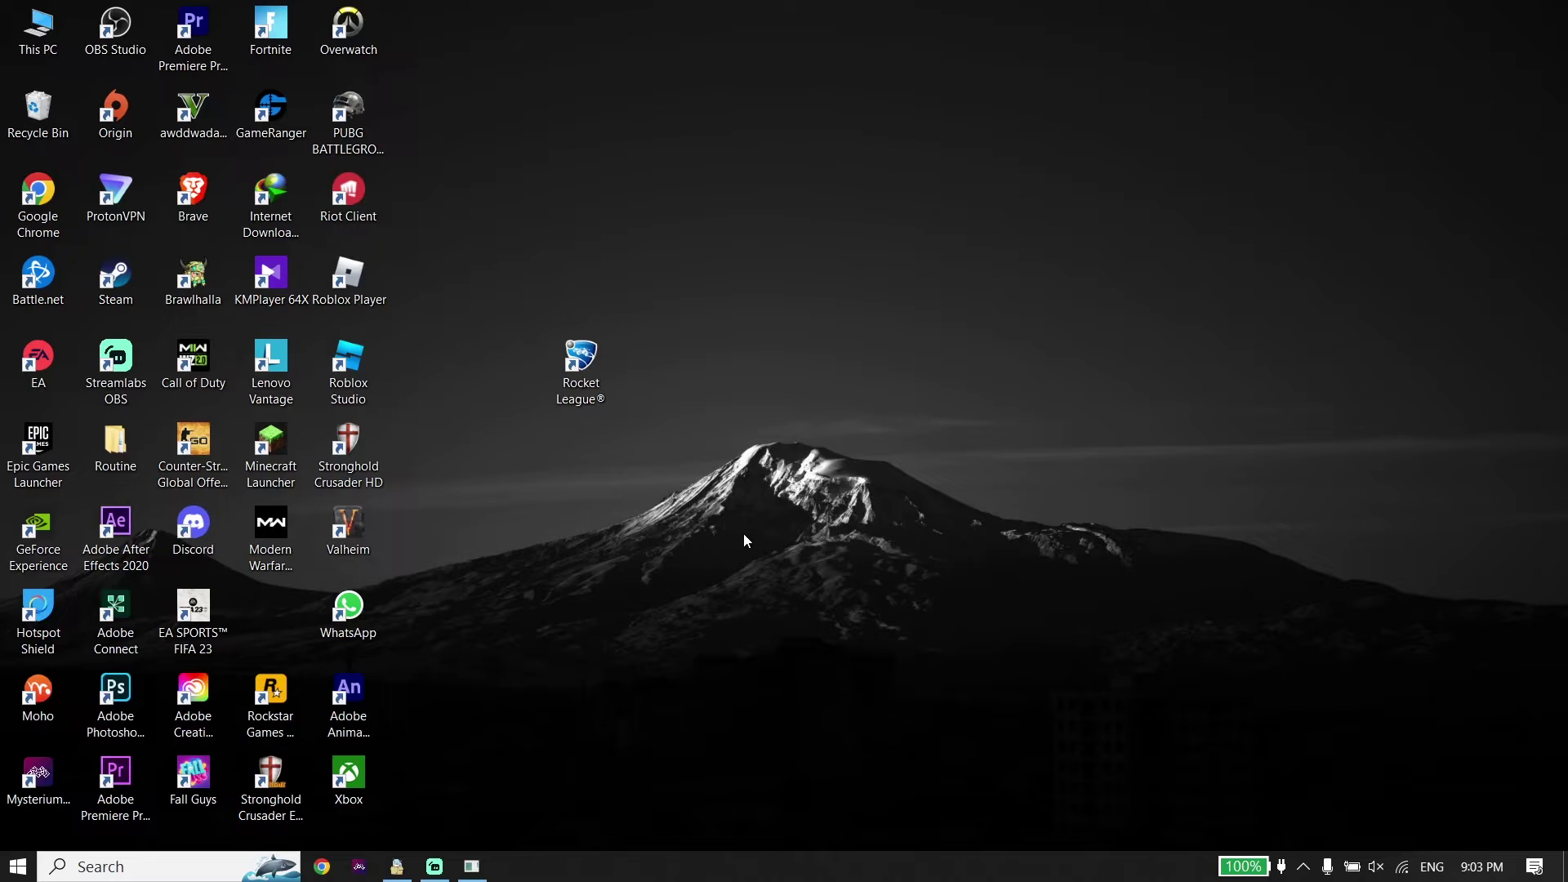
drag(40, 532, 801, 379)
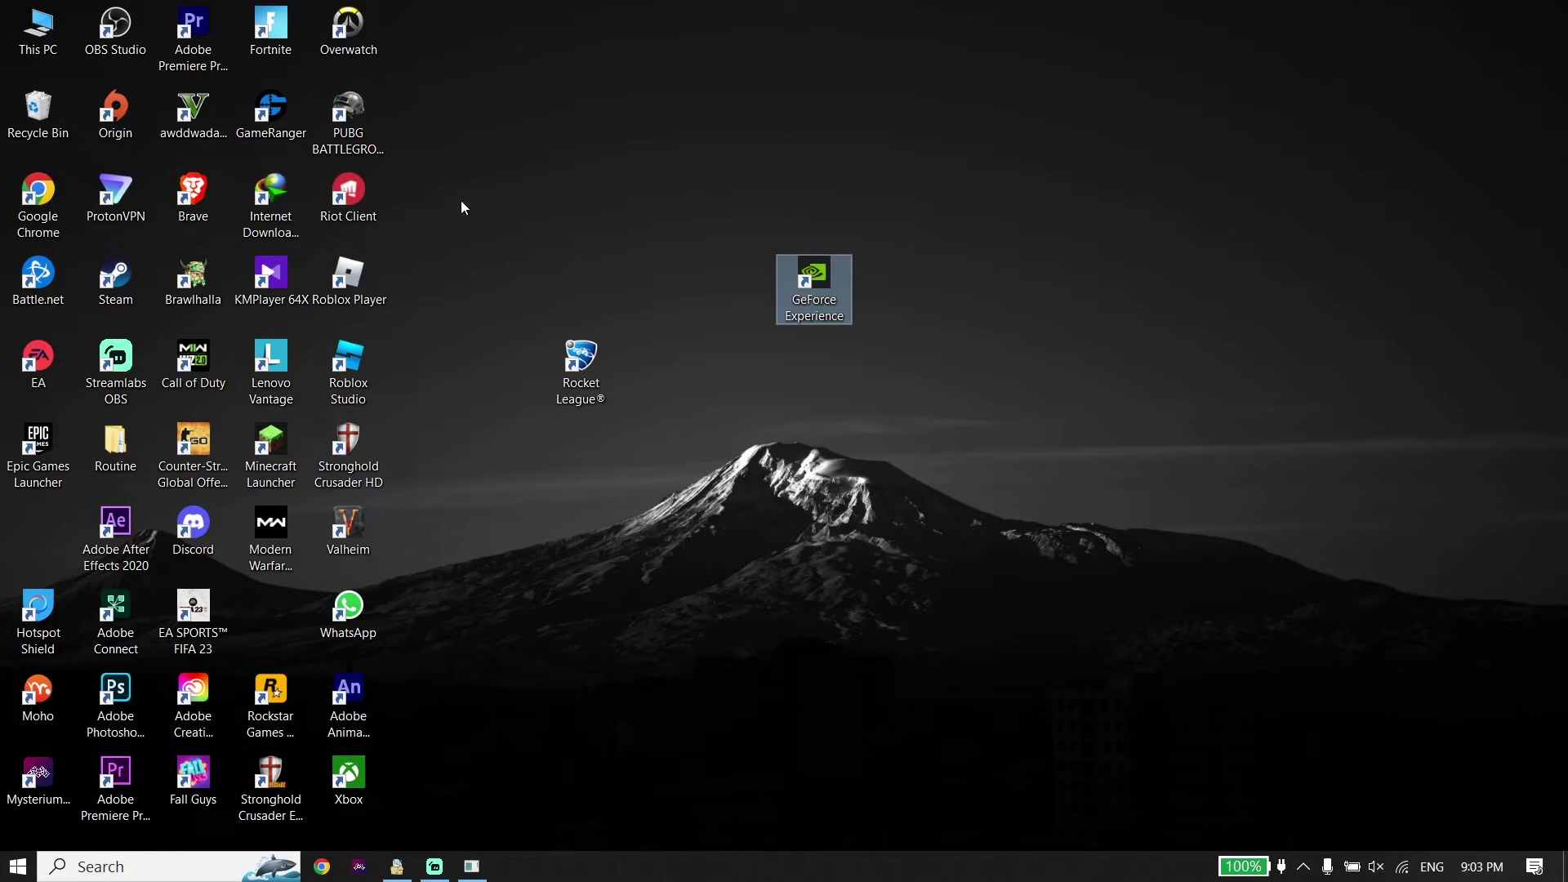
drag(40, 208, 125, 236)
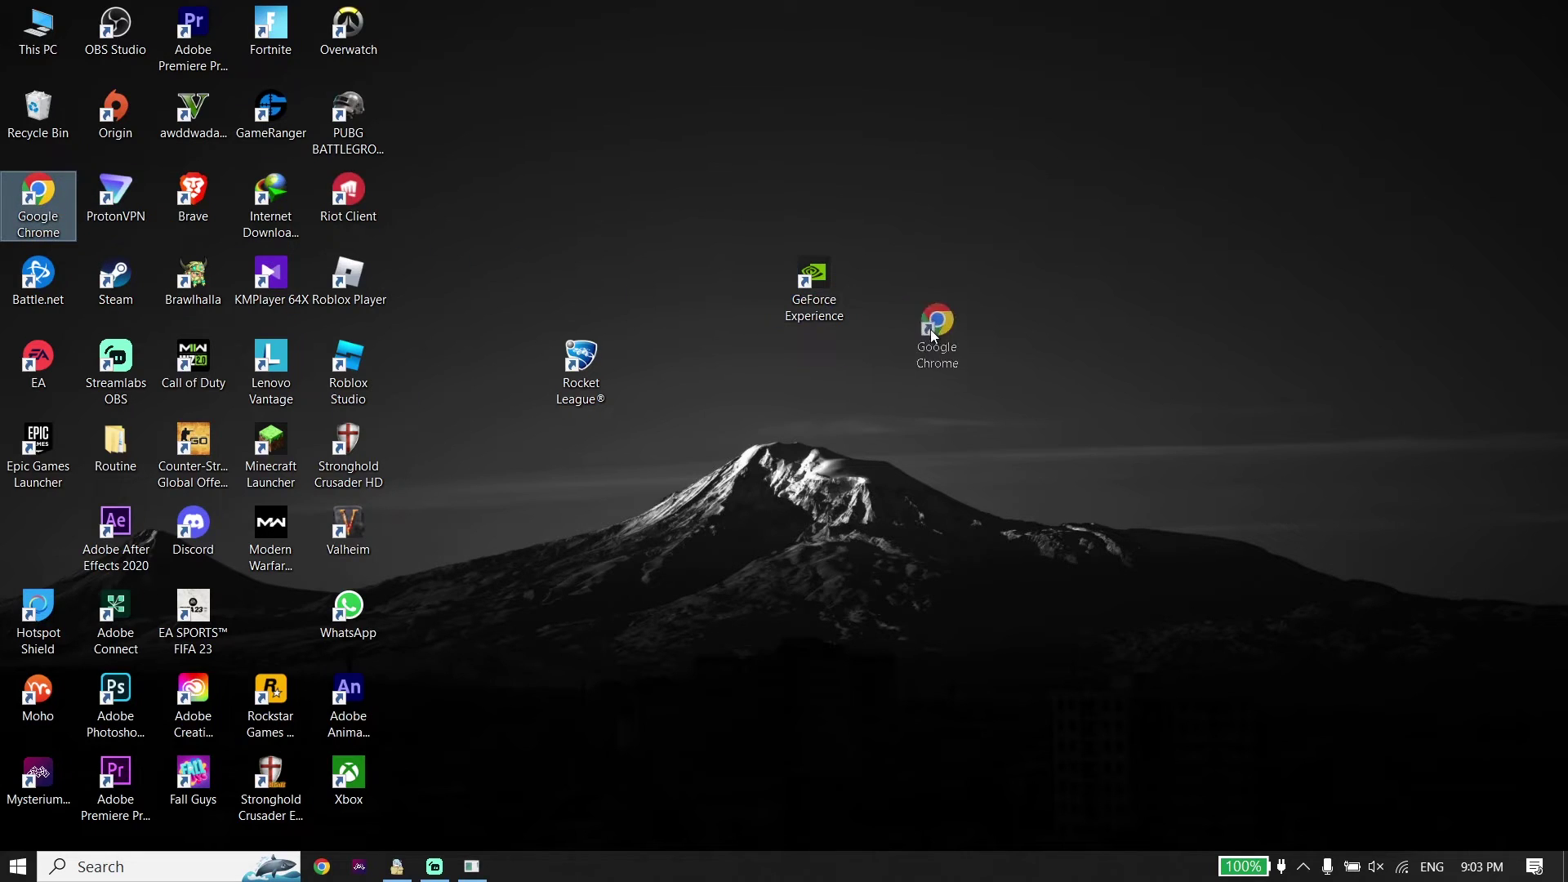
drag(923, 330, 1120, 325)
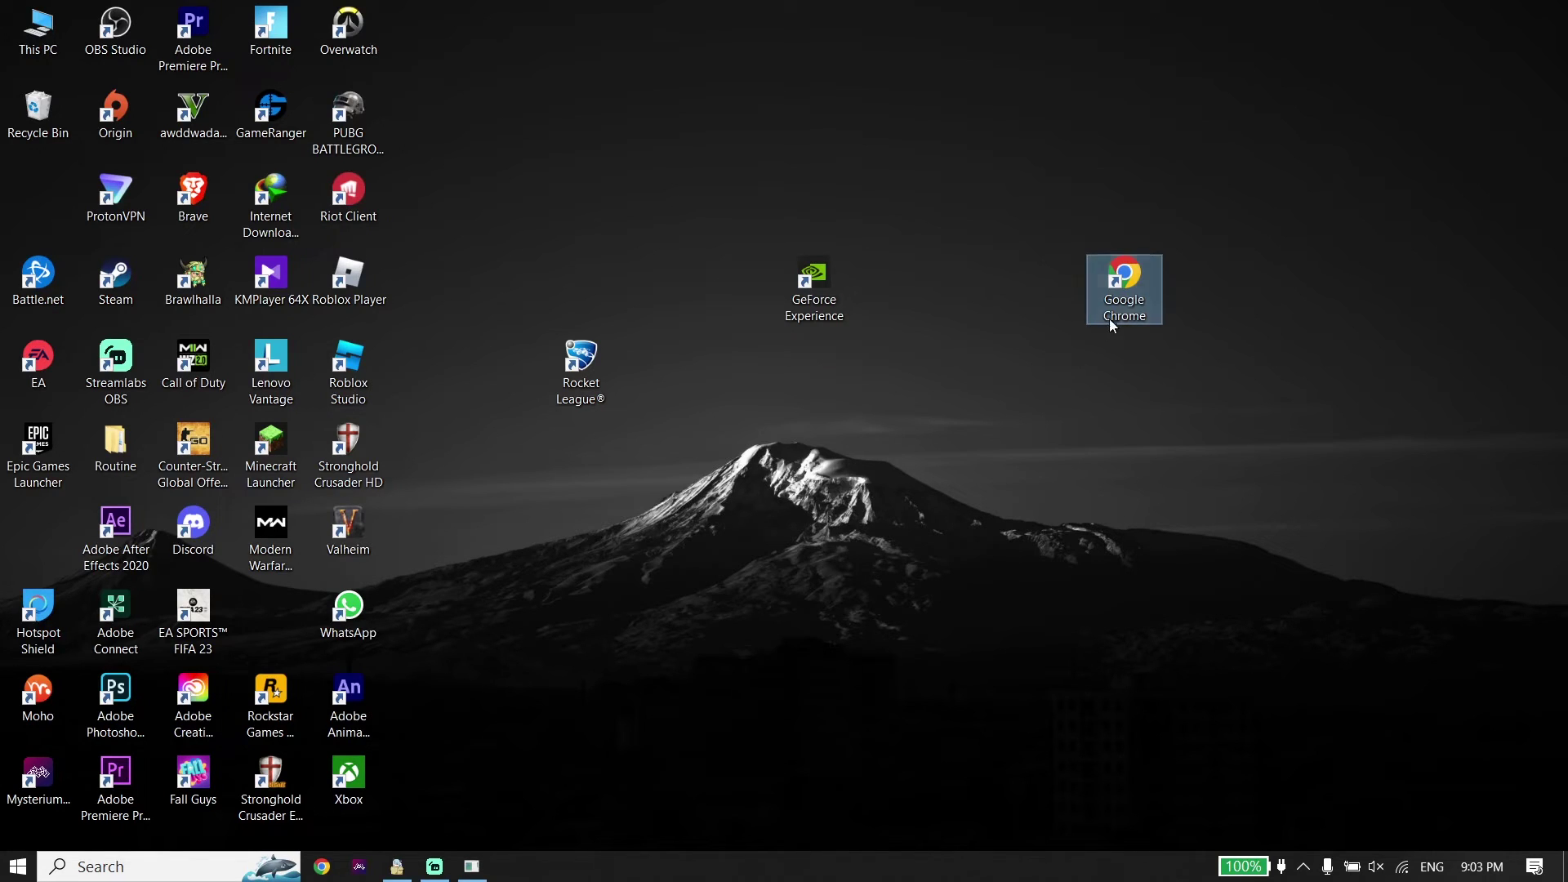
drag(1129, 287, 36, 220)
click(458, 543)
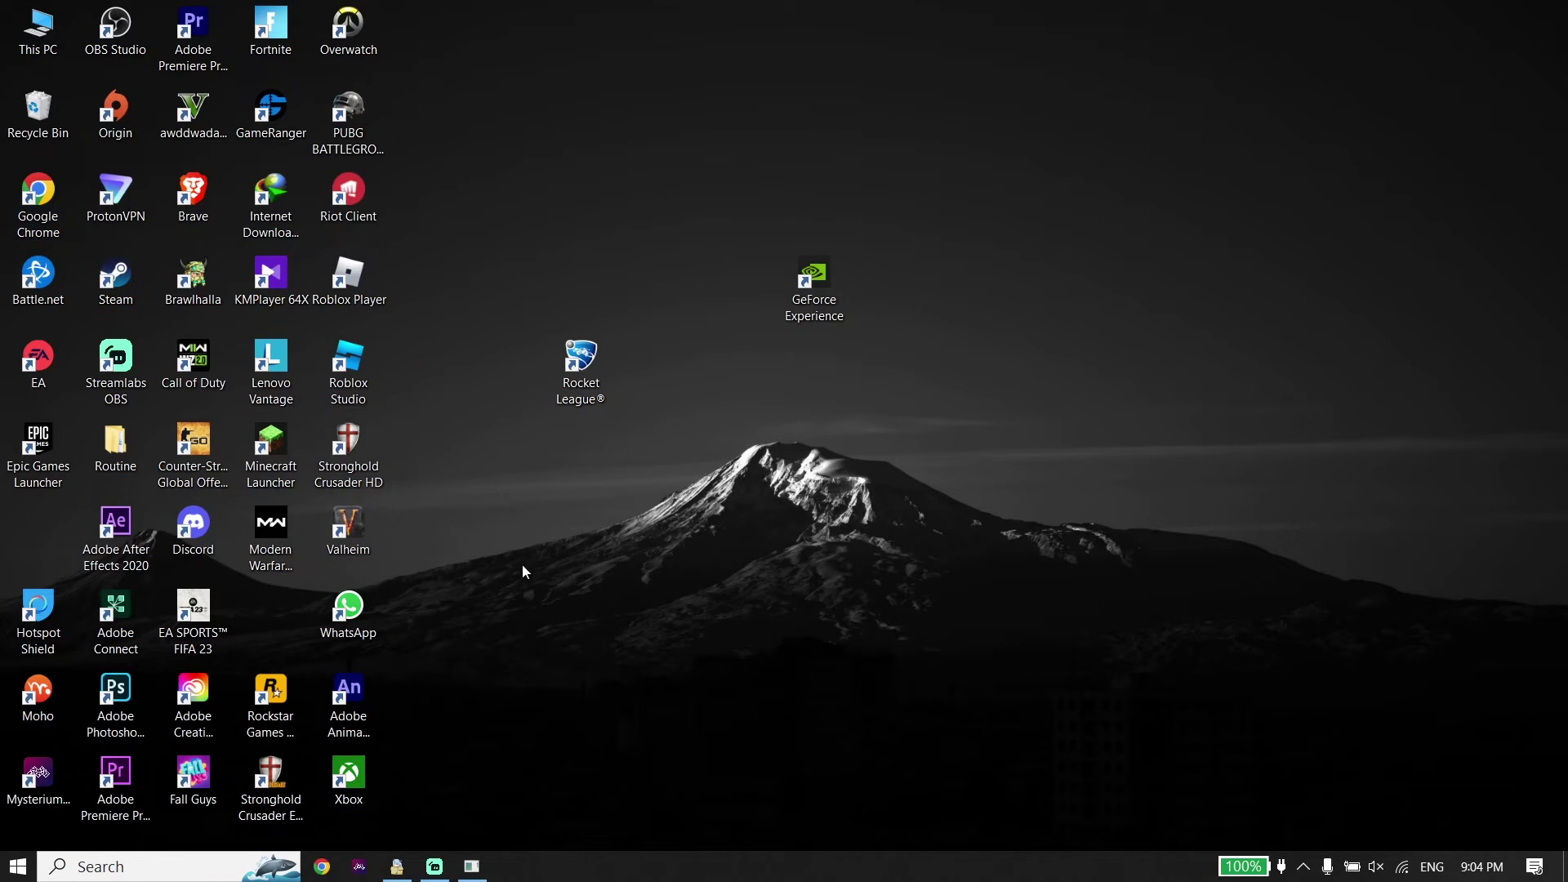
Step: Review the Windows Update status page for available updates and close Settings
click(194, 864)
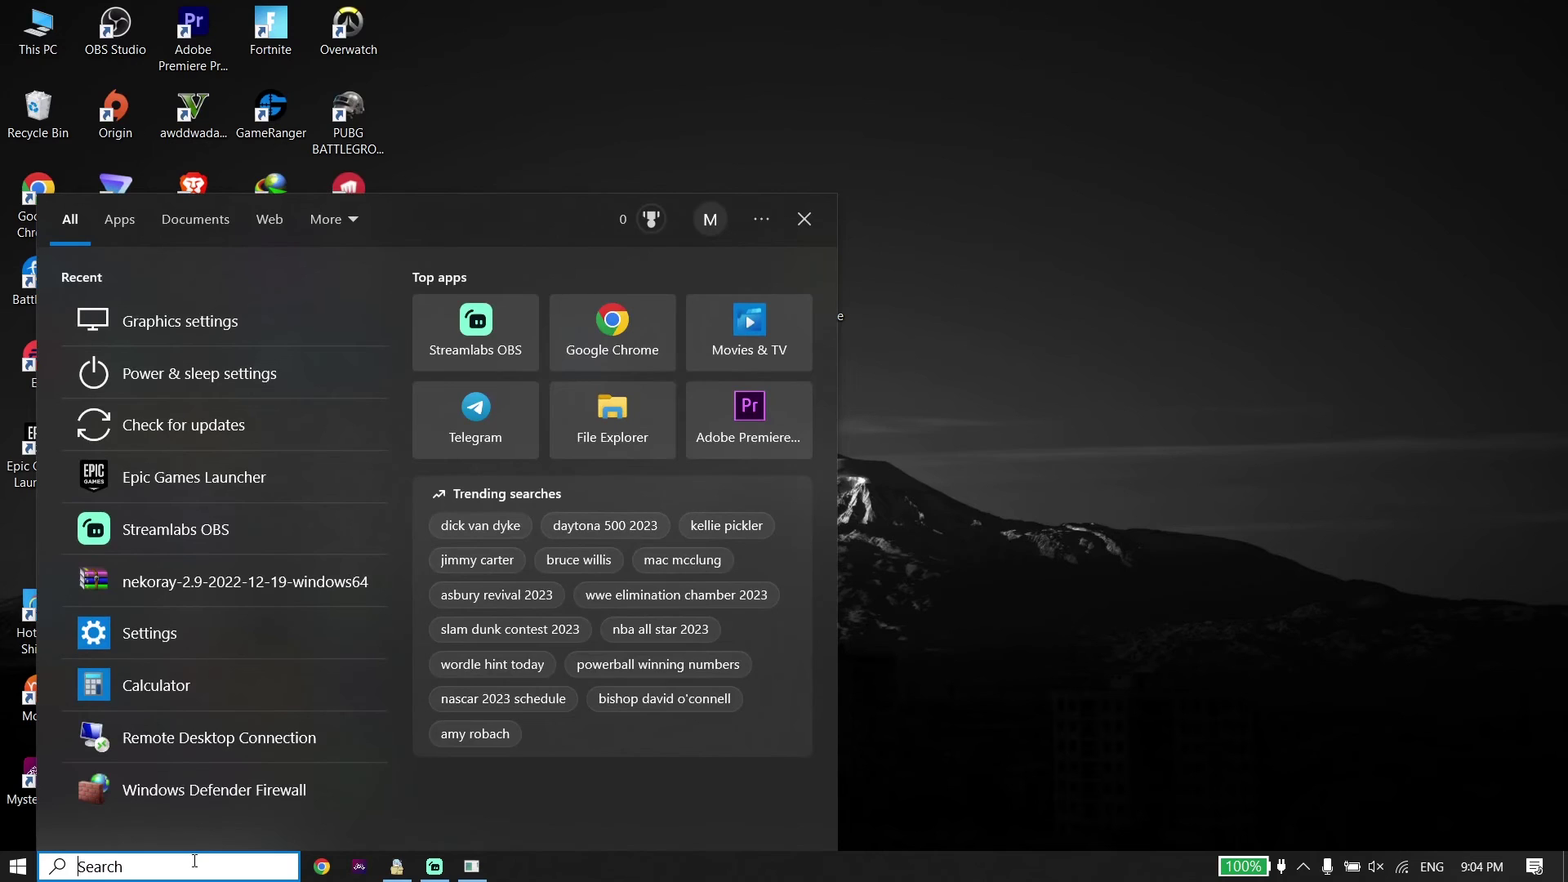
text(ch)
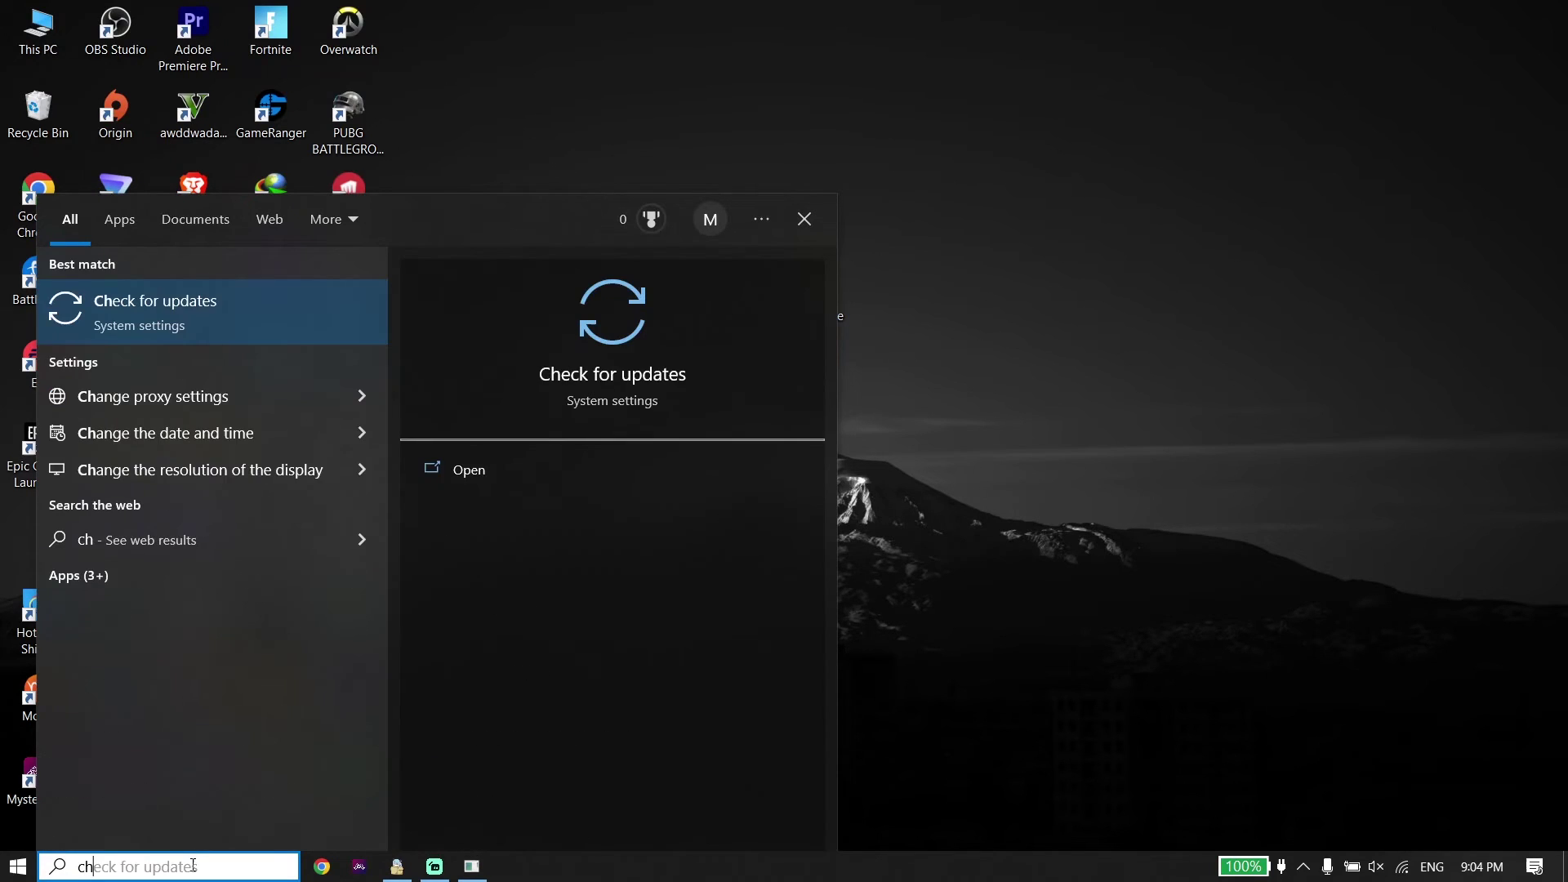
click(199, 317)
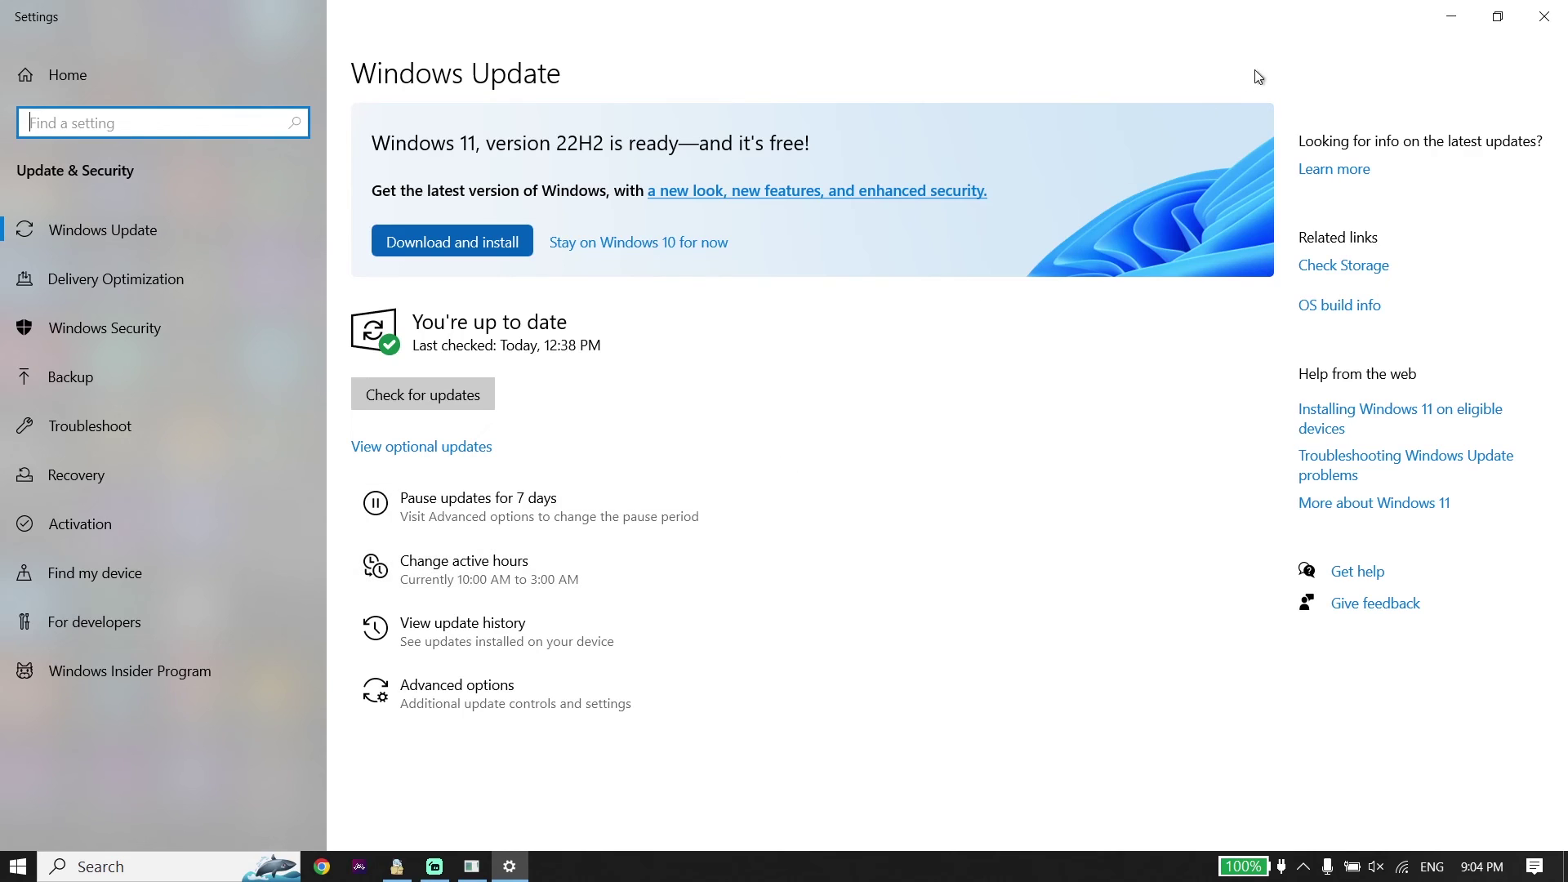
click(1543, 17)
Step: Move the GeForce Experience shortcut back to its place below Epic Games Launcher and select the Rocket League shortcut
drag(814, 328, 38, 564)
click(606, 359)
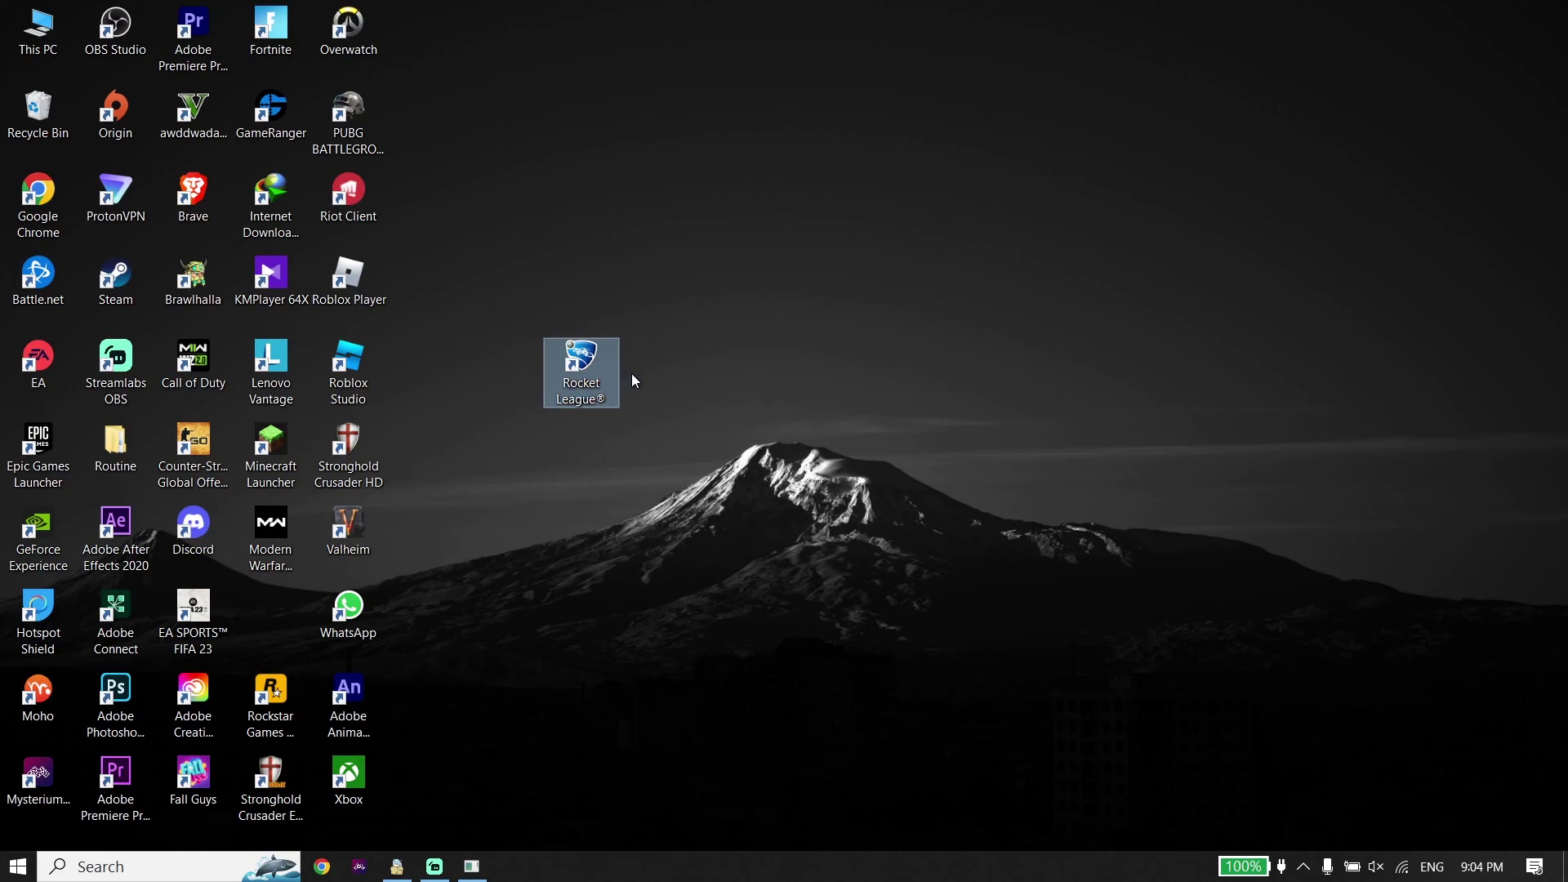